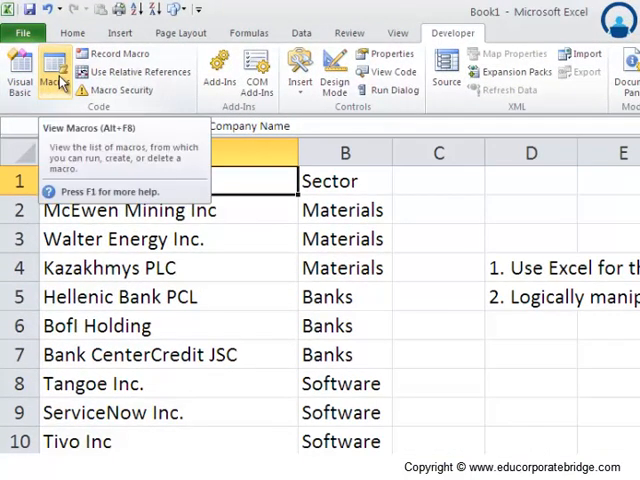
# - Open the Sectorselection macro for editing from the Developer Macros list
pyautogui.click(60, 82)
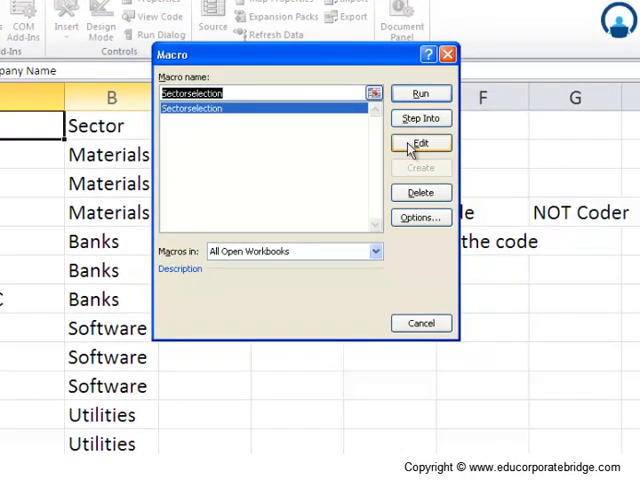
pyautogui.click(420, 143)
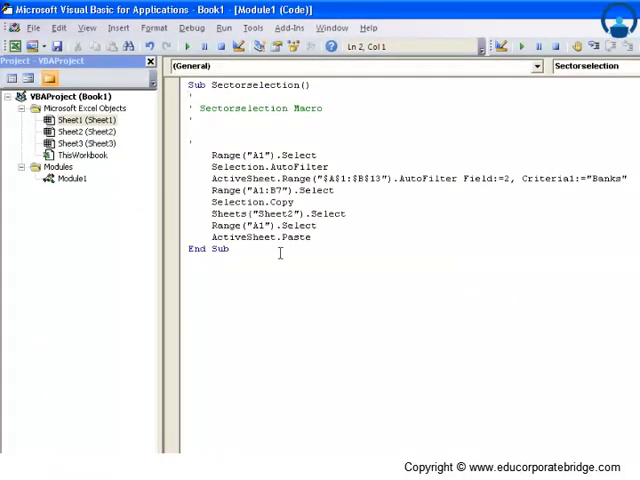
# - Read the macro's comment and recorded statements, highlighting the Range("A1").Select line
pyautogui.click(199, 108)
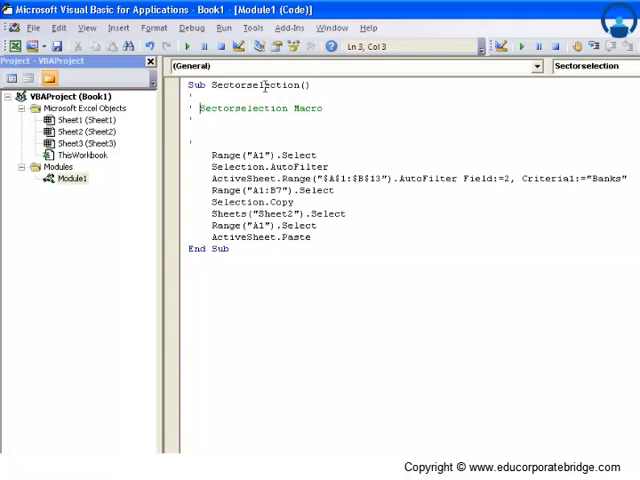
pyautogui.moveTo(211, 154)
pyautogui.mouseDown()
pyautogui.moveTo(329, 245)
pyautogui.moveTo(326, 240)
pyautogui.mouseUp()
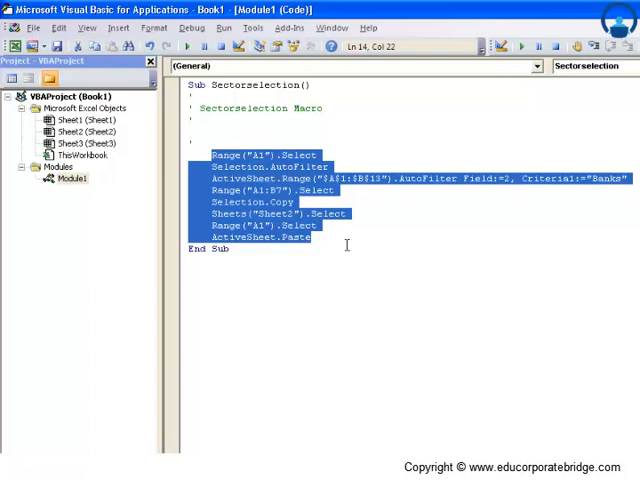
pyautogui.click(346, 246)
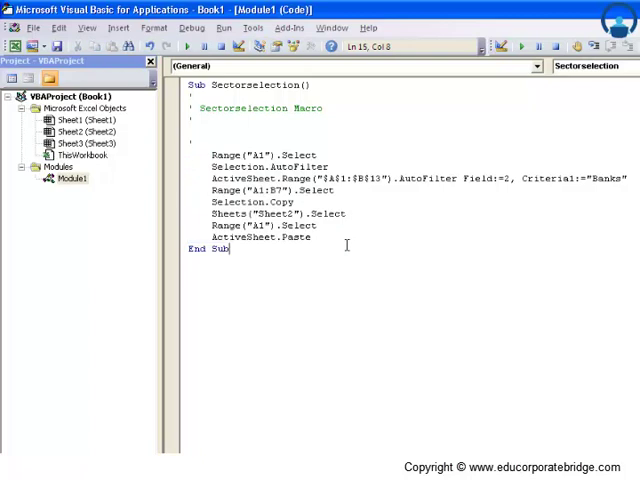
pyautogui.click(211, 155)
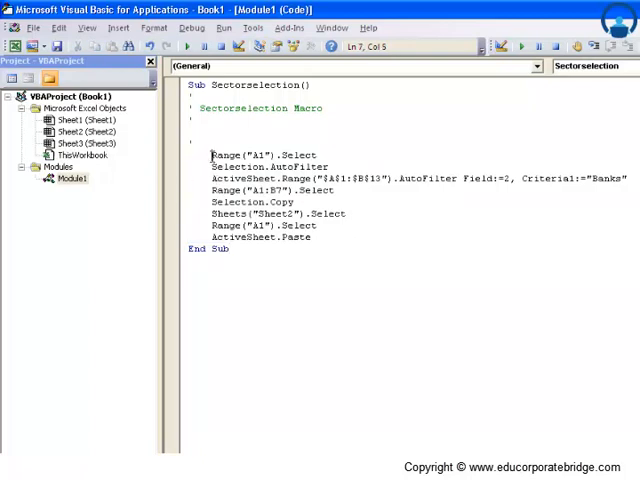
pyautogui.moveTo(211, 155); pyautogui.dragTo(320, 155)
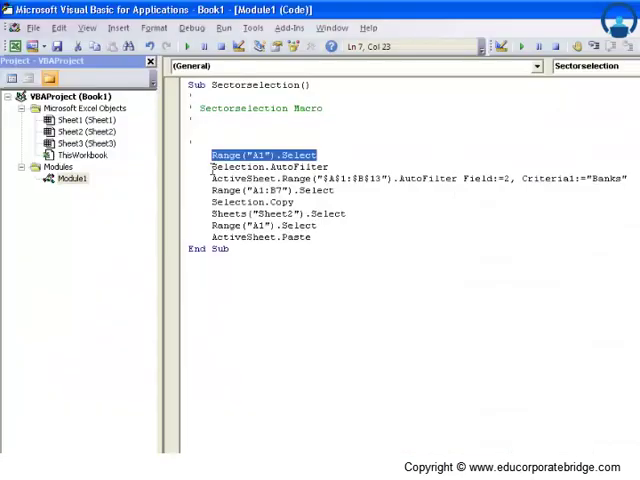
pyautogui.moveTo(212, 166); pyautogui.dragTo(290, 166)
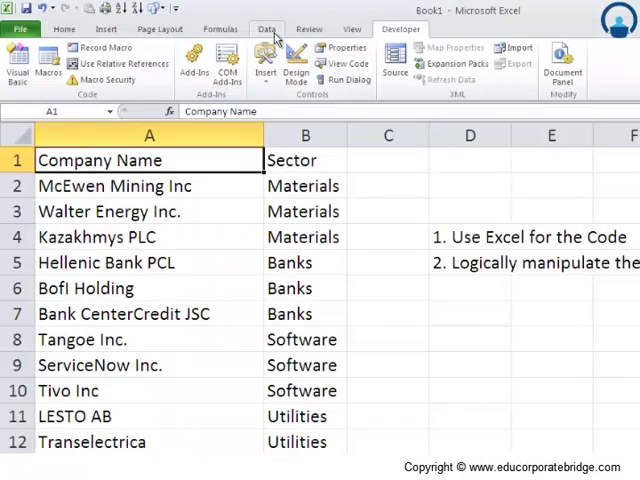
pyautogui.click(266, 28)
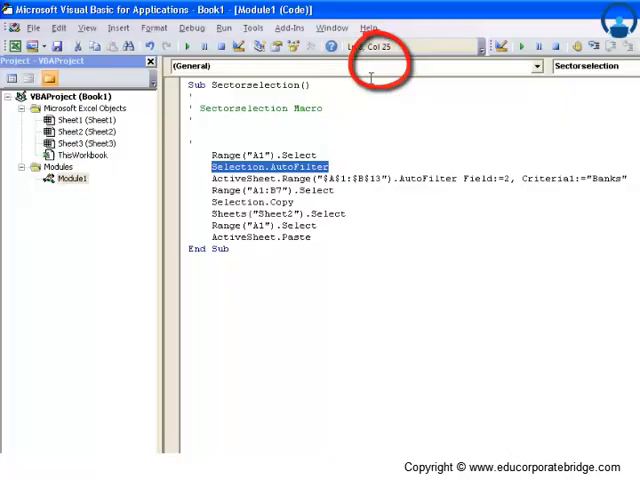
pyautogui.click(341, 166)
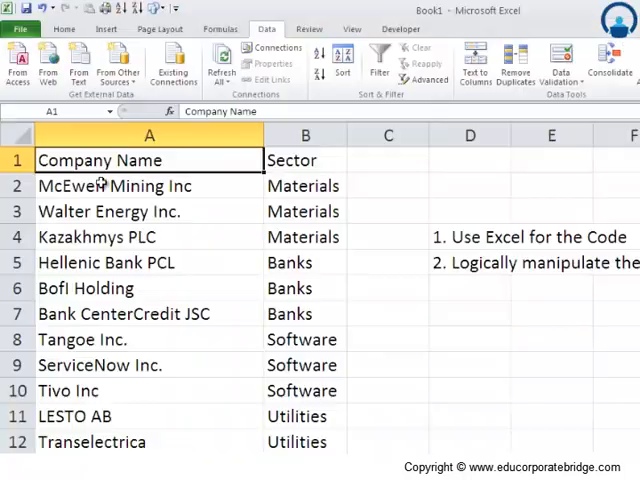
pyautogui.click(102, 181)
pyautogui.moveTo(100, 160); pyautogui.dragTo(290, 440)
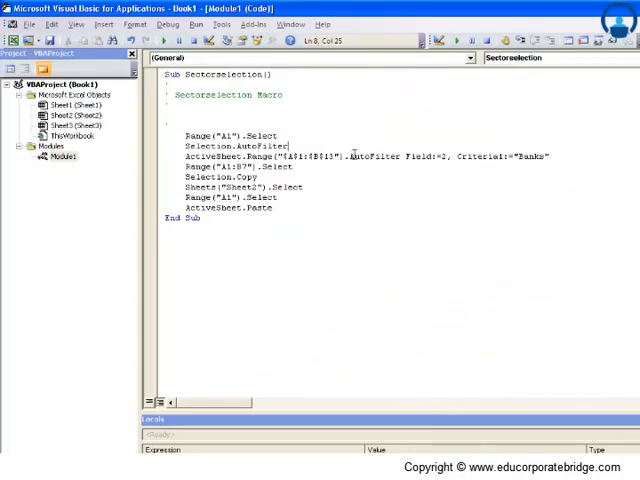
pyautogui.moveTo(400, 156); pyautogui.dragTo(185, 156)
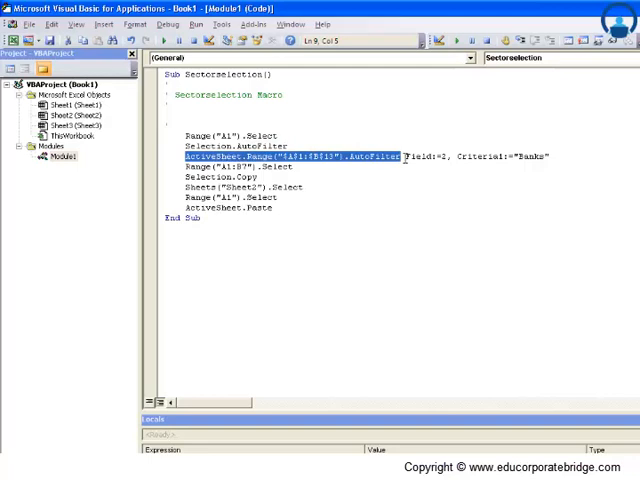
pyautogui.moveTo(405, 156); pyautogui.dragTo(448, 156)
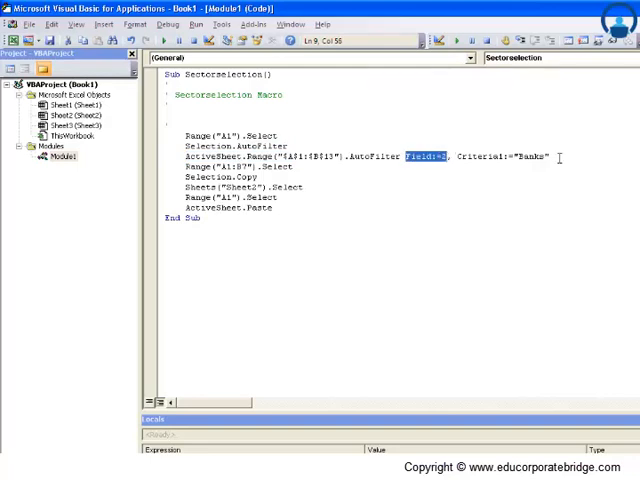
pyautogui.hotkey('alt', 'F11')
pyautogui.click(130, 140)
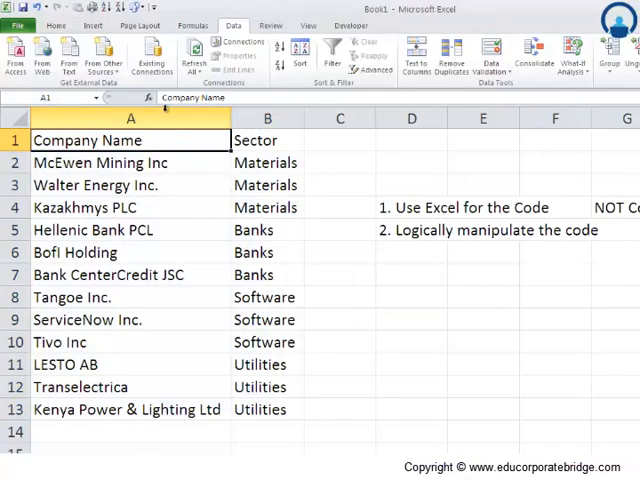
pyautogui.click(130, 118)
pyautogui.click(267, 118)
pyautogui.click(262, 141)
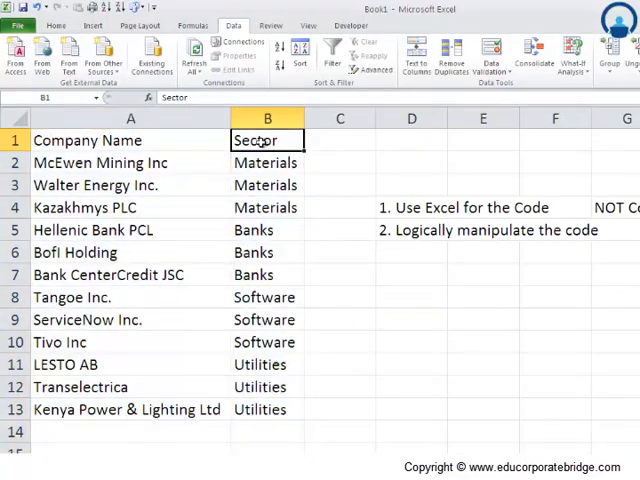
pyautogui.moveTo(262, 230); pyautogui.dragTo(262, 270)
pyautogui.hotkey('alt', 'F11')
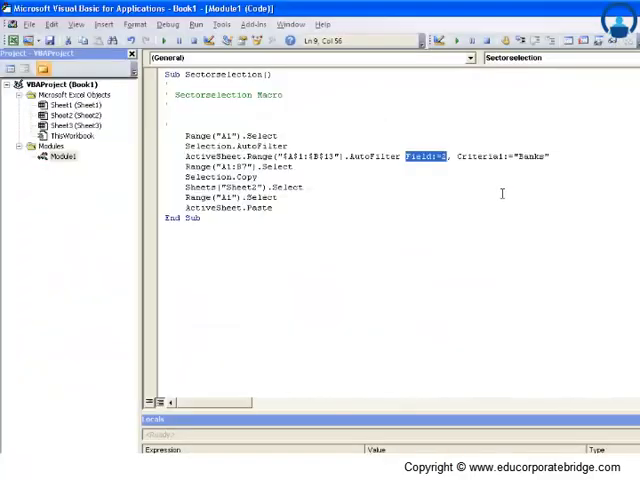
pyautogui.moveTo(458, 156)
pyautogui.mouseDown()
pyautogui.moveTo(550, 156)
pyautogui.moveTo(185, 166)
pyautogui.mouseUp()
pyautogui.moveTo(550, 156); pyautogui.dragTo(185, 156)
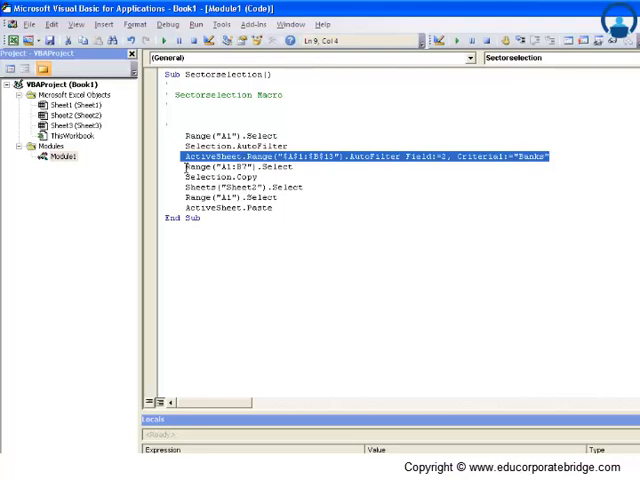
pyautogui.click(186, 168)
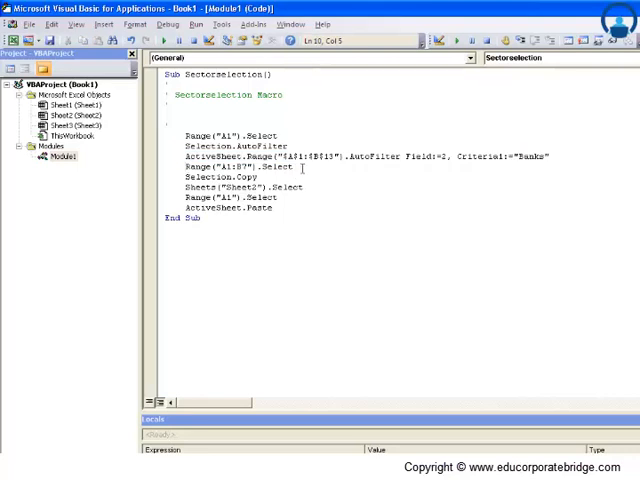
pyautogui.hotkey('alt', 'F11')
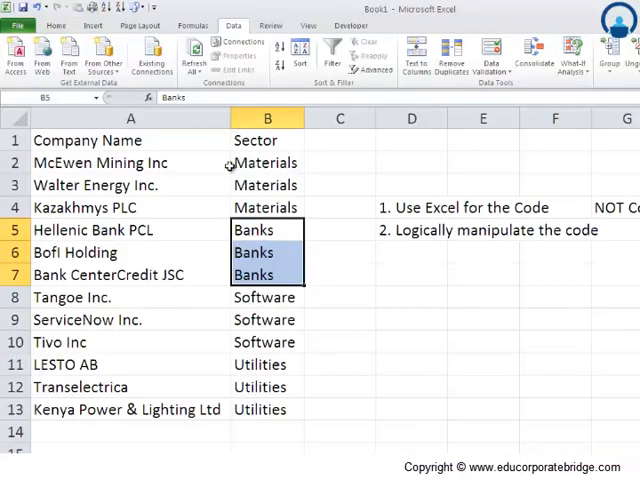
pyautogui.click(233, 140)
pyautogui.click(331, 62)
pyautogui.click(297, 147)
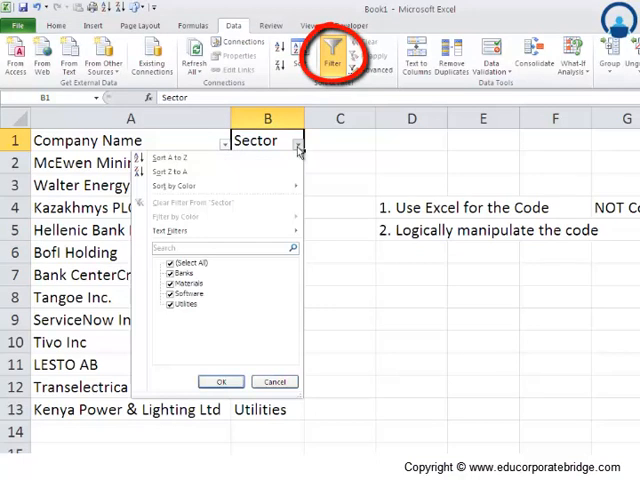
pyautogui.click(170, 262)
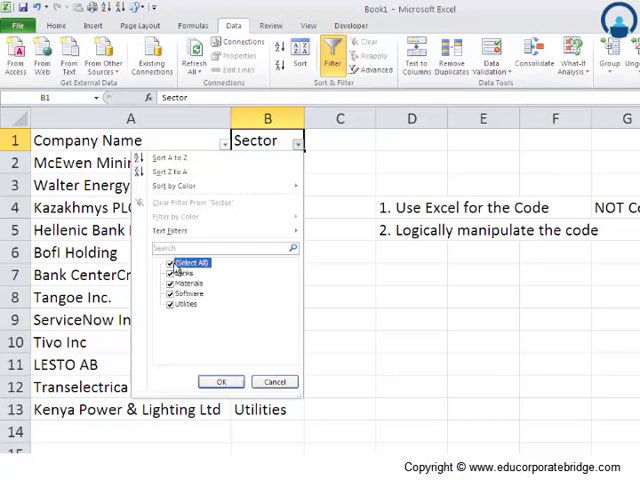
pyautogui.click(221, 381)
pyautogui.click(135, 207)
pyautogui.click(253, 207)
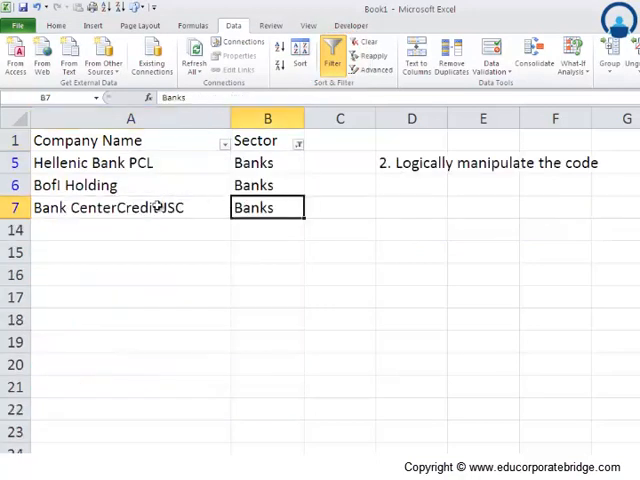
pyautogui.hotkey('alt', 'F11')
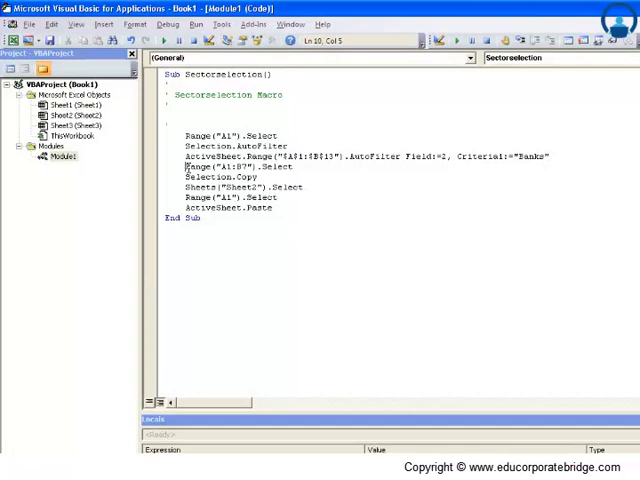
pyautogui.moveTo(187, 167); pyautogui.dragTo(293, 167)
pyautogui.hotkey('alt', 'F11')
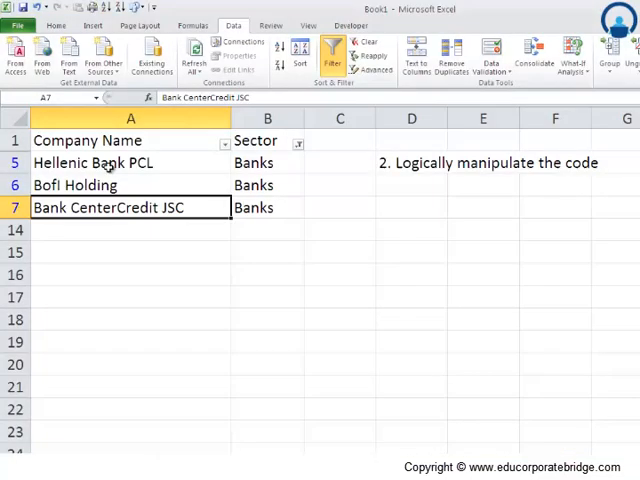
pyautogui.moveTo(100, 140); pyautogui.dragTo(253, 207)
pyautogui.hotkey('alt', 'F11')
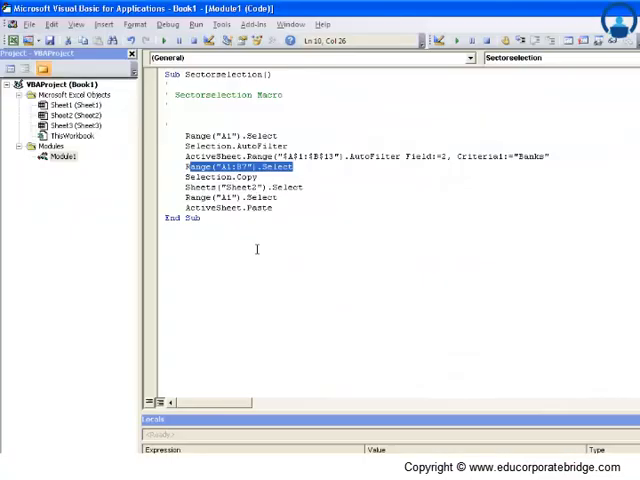
pyautogui.moveTo(185, 177); pyautogui.dragTo(258, 177)
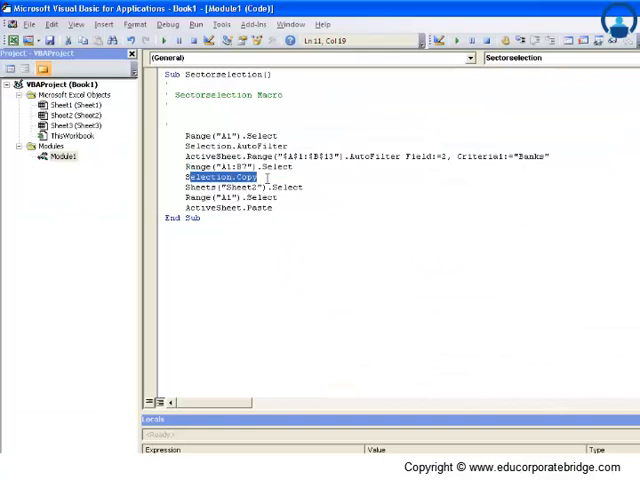
pyautogui.moveTo(185, 177); pyautogui.dragTo(258, 177)
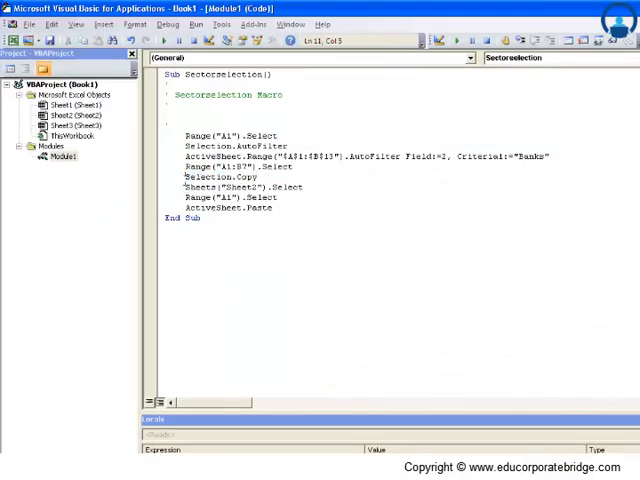
pyautogui.hotkey('alt', 'F11')
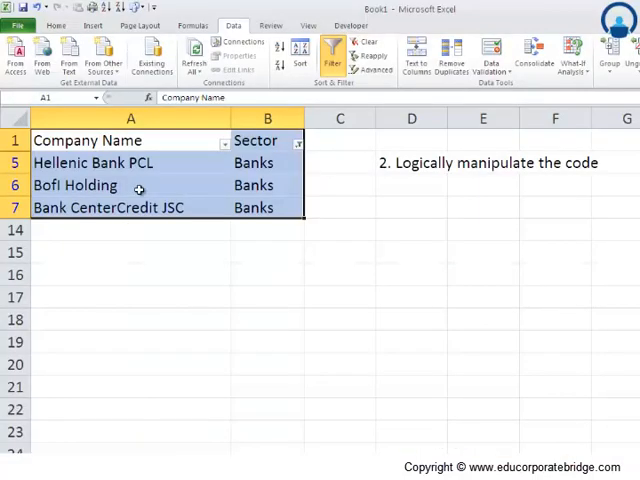
pyautogui.hotkey('alt', 'F11')
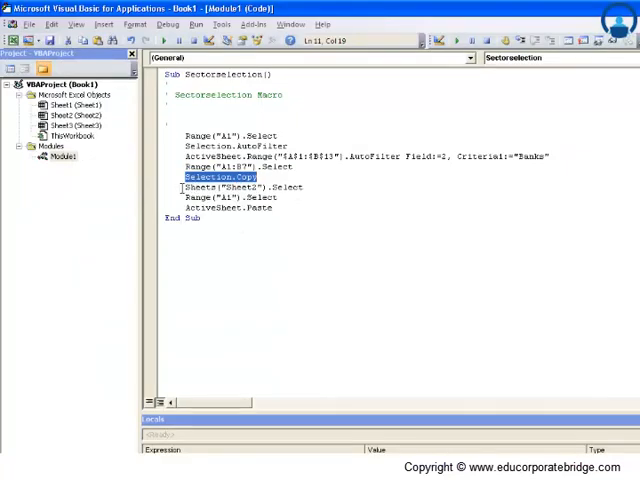
pyautogui.moveTo(185, 187); pyautogui.dragTo(307, 186)
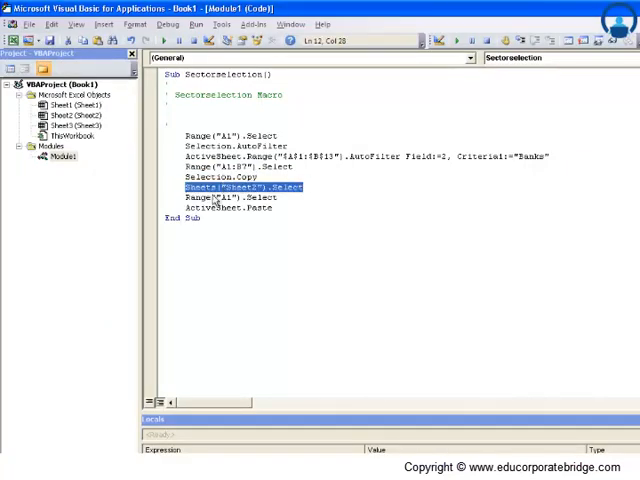
# - Check the macro's Sheet2 and A1 select lines against cell A1 on Sheet2
pyautogui.click(309, 190)
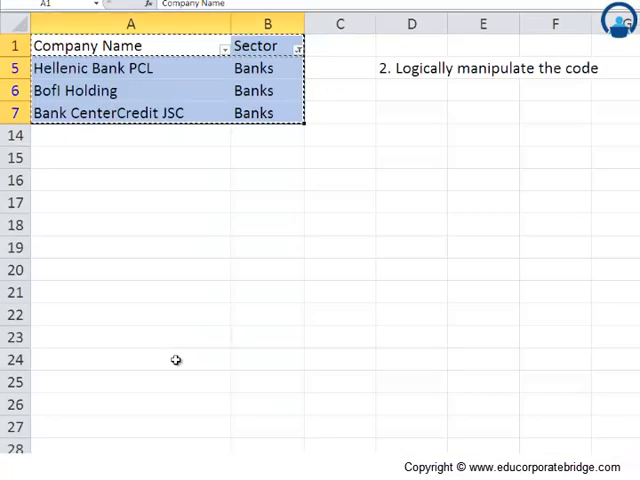
pyautogui.click(105, 443)
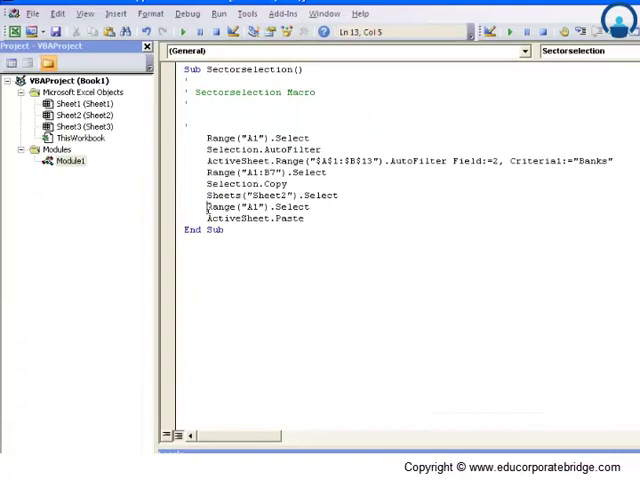
pyautogui.moveTo(196, 128); pyautogui.dragTo(290, 128)
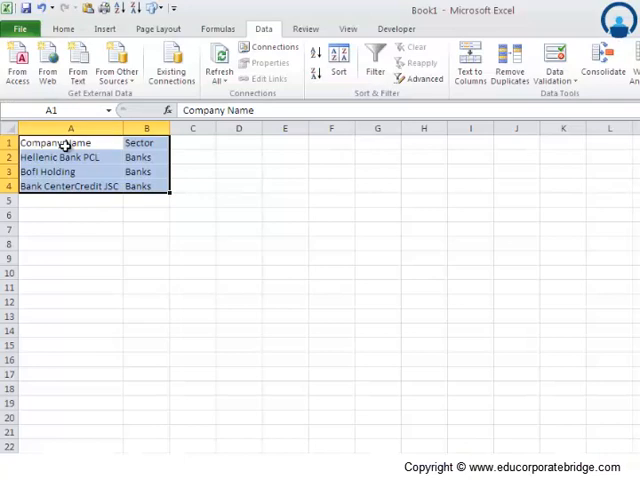
pyautogui.click(66, 144)
# - Match the ActiveSheet.Paste line to the pasted rows A1:B4 on Sheet2
pyautogui.hotkey('alt', 'Tab')
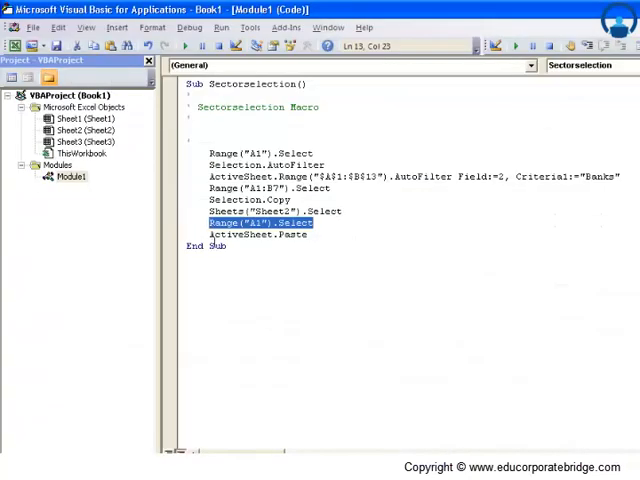
pyautogui.moveTo(308, 234); pyautogui.dragTo(181, 230)
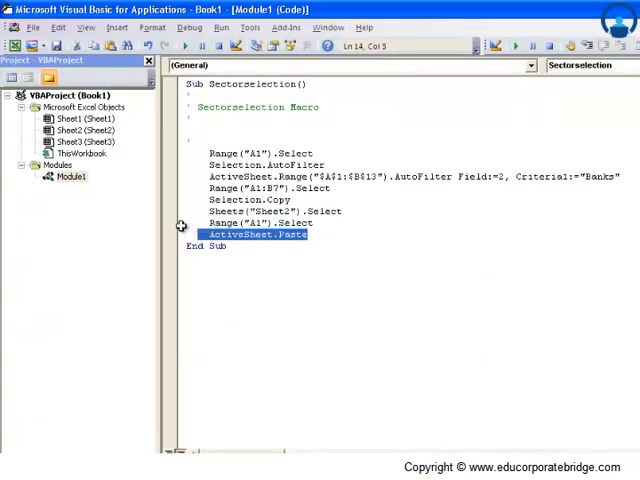
pyautogui.hotkey('alt', 'Tab')
pyautogui.moveTo(103, 144); pyautogui.dragTo(148, 189)
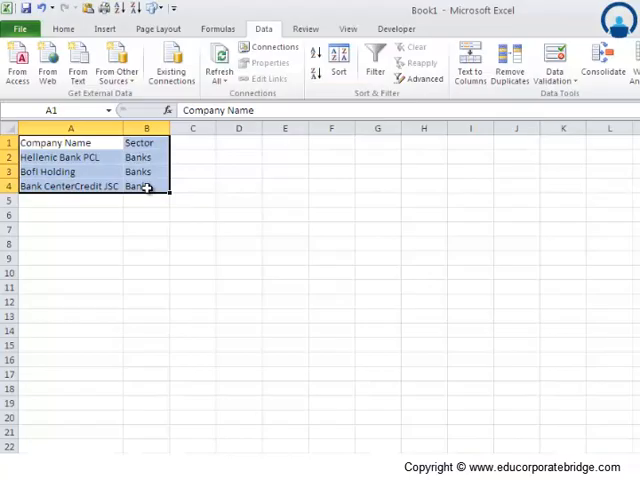
pyautogui.hotkey('alt', 'Tab')
# - Highlight the whole block of recorded steps, then return to Sheet1's company list
pyautogui.click(327, 233)
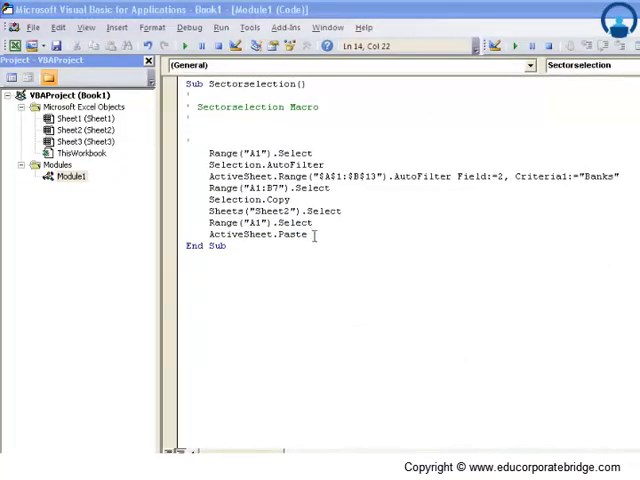
pyautogui.moveTo(314, 236); pyautogui.dragTo(195, 143)
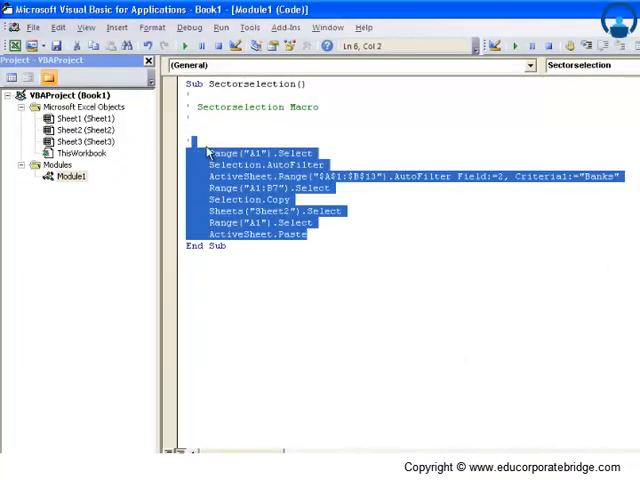
pyautogui.click(318, 236)
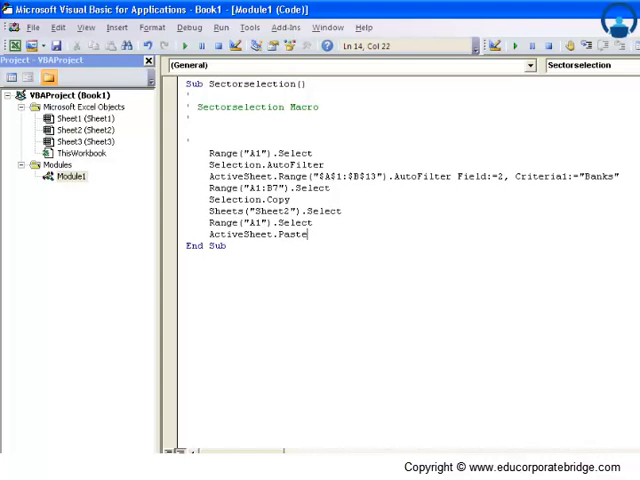
pyautogui.hotkey('alt', 'F11')
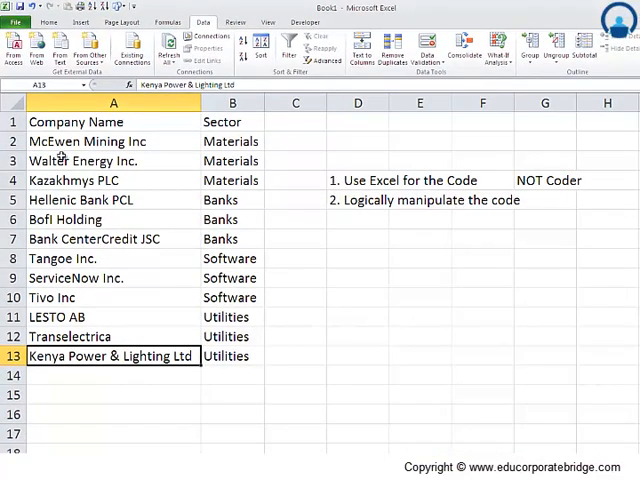
pyautogui.click(233, 161)
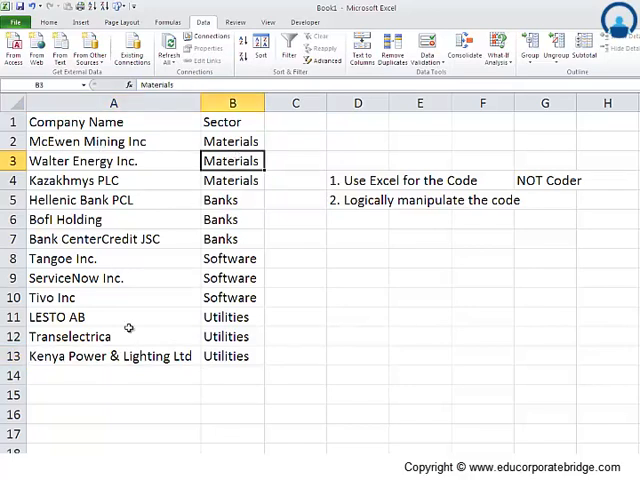
pyautogui.click(110, 376)
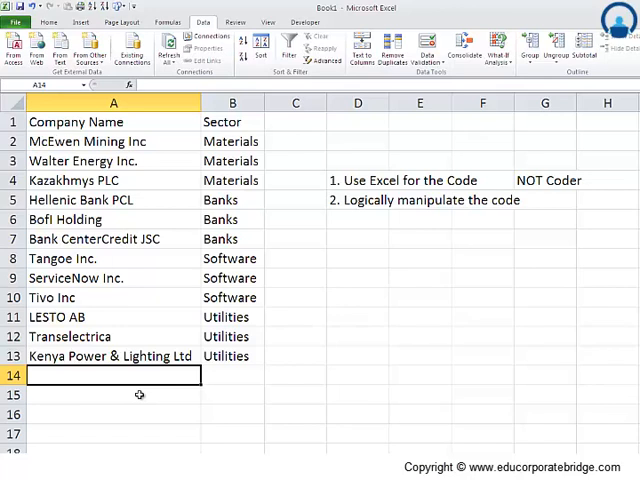
# - Enter Bank 1 and Bank 2 in A14:A15 below the existing Banks rows
pyautogui.moveTo(120, 200); pyautogui.dragTo(220, 240)
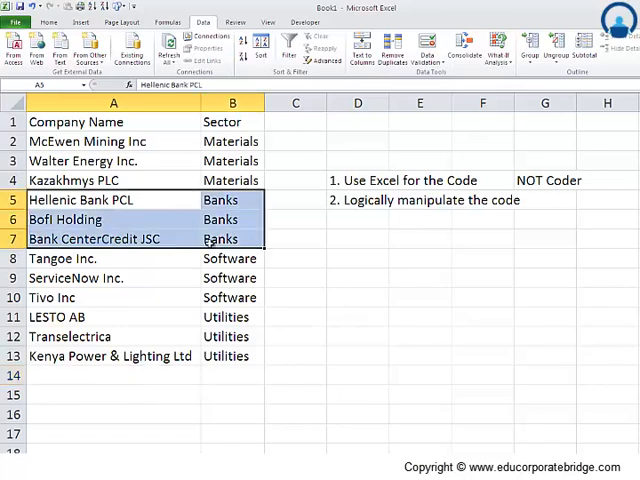
pyautogui.click(132, 377)
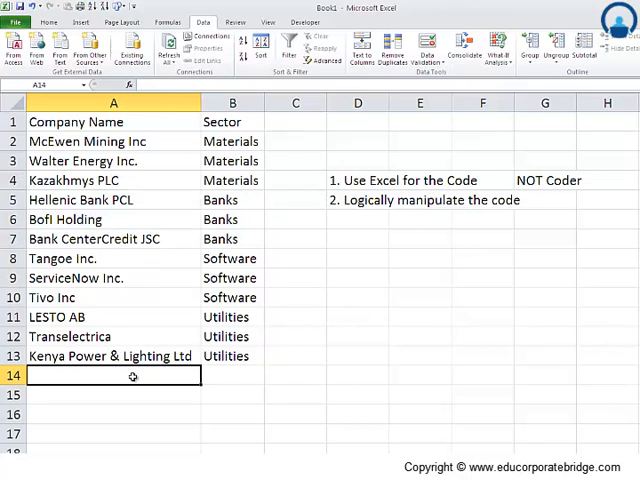
pyautogui.write('Bank ')
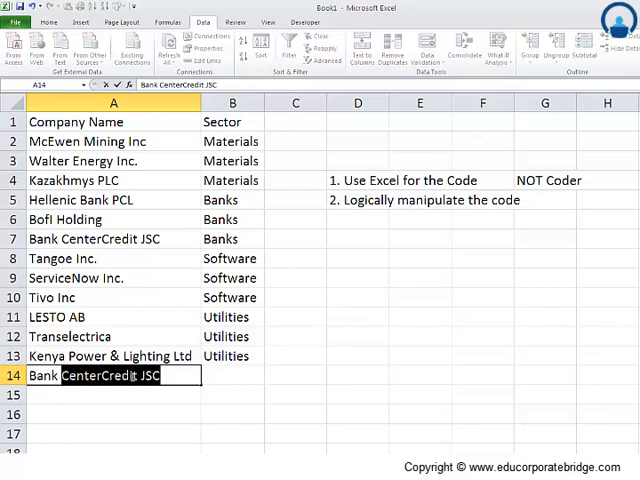
pyautogui.write('1')
pyautogui.press('Return')
pyautogui.write('BAnk ')
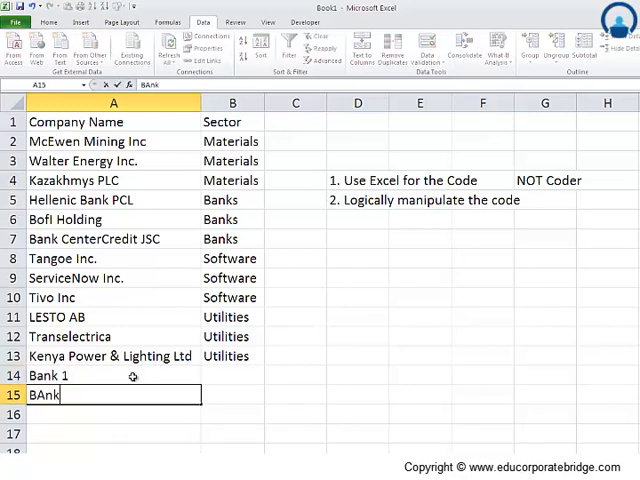
pyautogui.write(' 2')
pyautogui.press('Return')
# - Give Bank 1 and Bank 2 the sector Banks in B14:B15, copying the value down
pyautogui.press('Up')
pyautogui.press('Up')
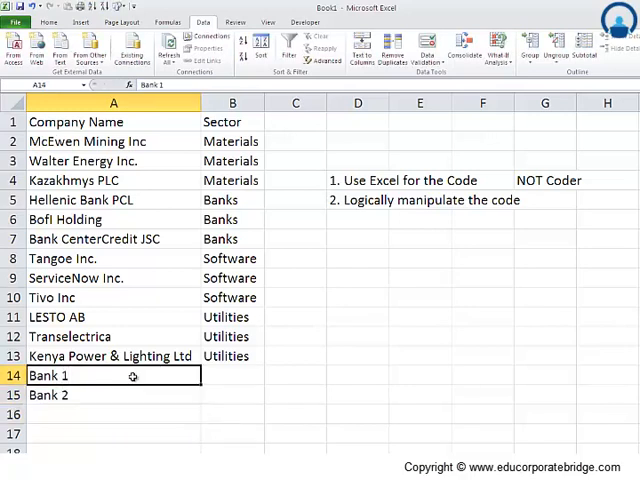
pyautogui.press('Right')
pyautogui.write('BAnks')
pyautogui.press('Return')
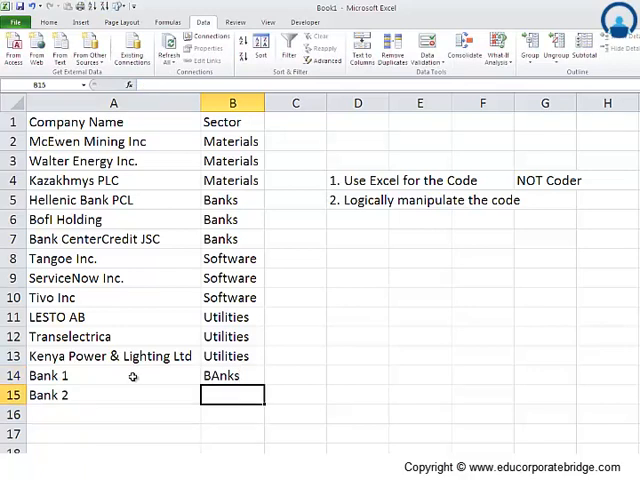
pyautogui.press('Up')
pyautogui.hotkey('ctrl', 'c')
pyautogui.press('Down')
pyautogui.hotkey('ctrl', 'v')
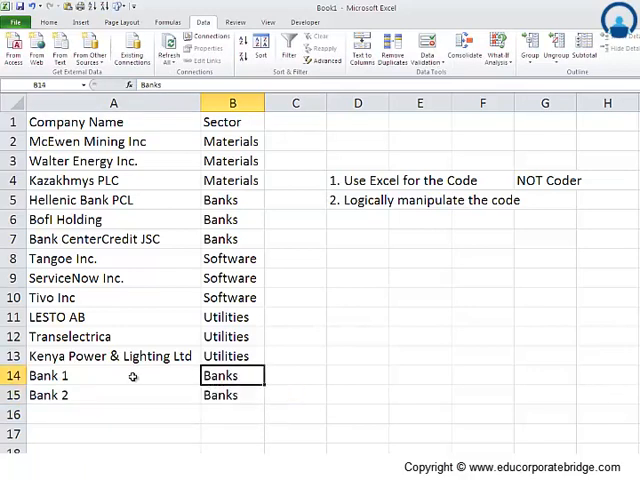
pyautogui.click(133, 376)
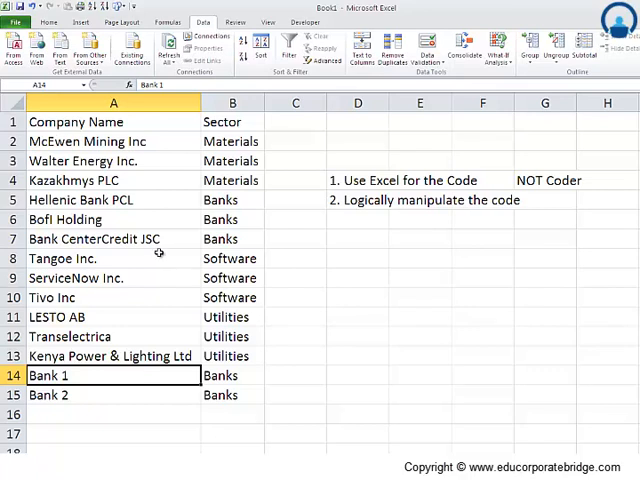
pyautogui.moveTo(80, 200); pyautogui.dragTo(225, 239)
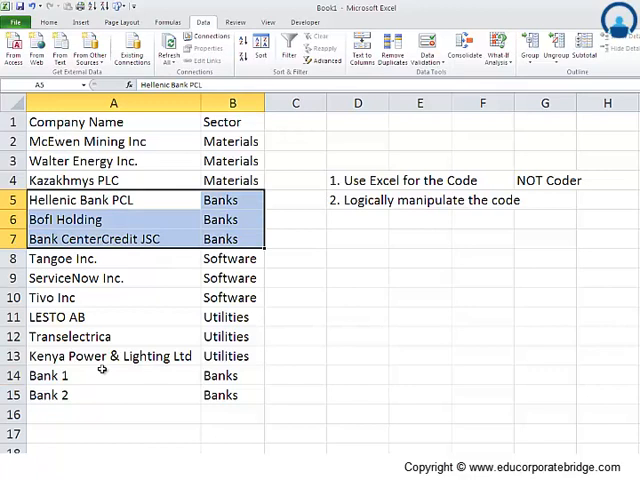
pyautogui.moveTo(90, 376); pyautogui.dragTo(213, 387)
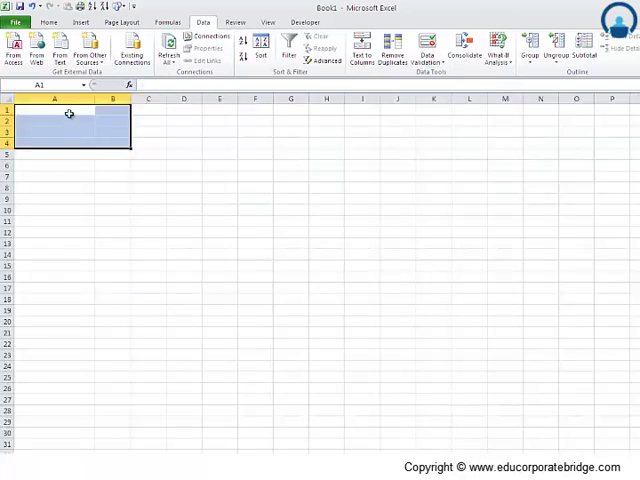
pyautogui.click(70, 114)
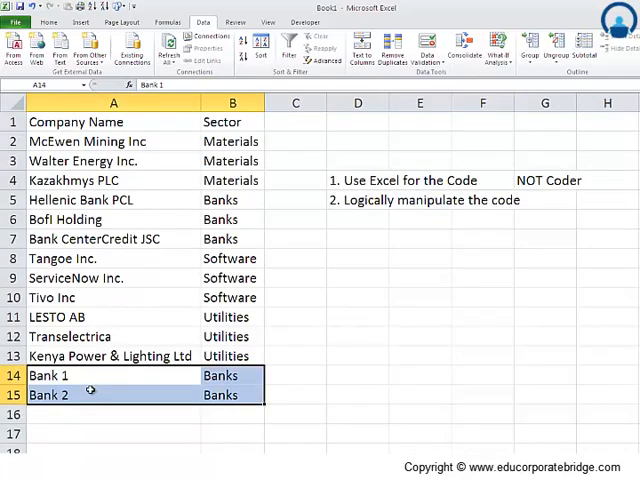
# - Run the Sectorselection macro from the Developer Macros list
pyautogui.click(308, 22)
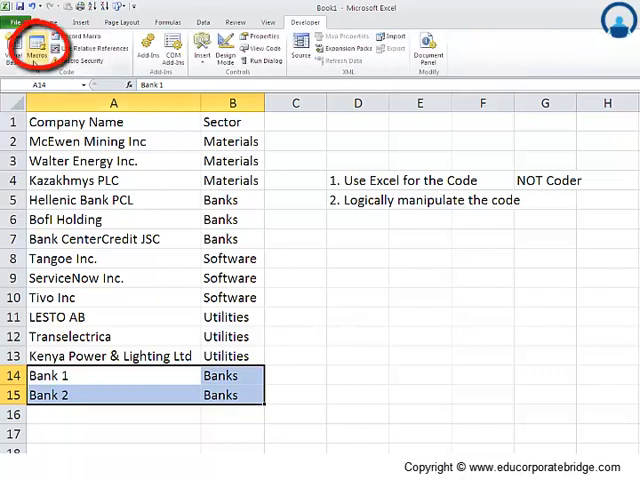
pyautogui.click(38, 50)
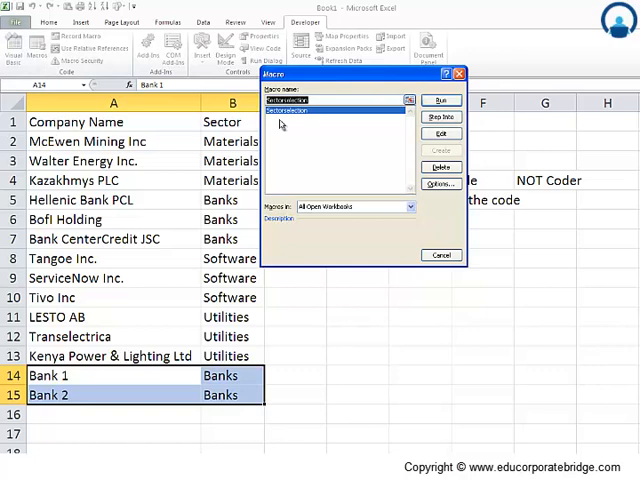
pyautogui.click(441, 102)
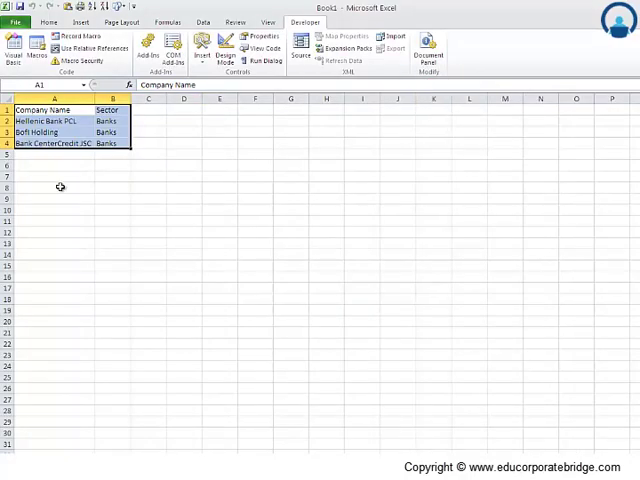
pyautogui.click(63, 188)
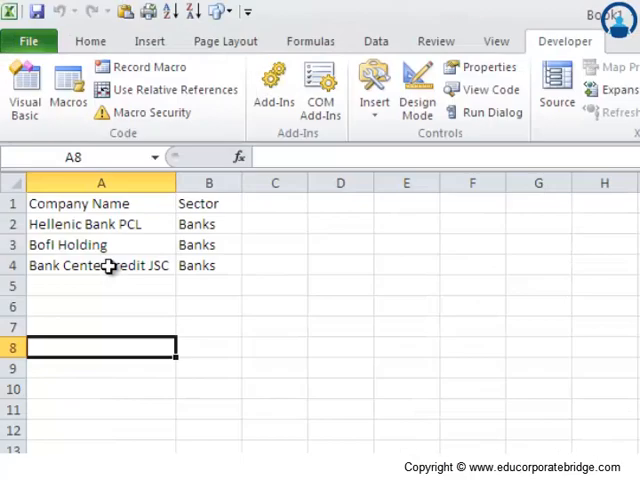
# - Inspect the copied bank company names and Banks sector values through B4
pyautogui.click(56, 143)
pyautogui.click(115, 268)
pyautogui.click(118, 244)
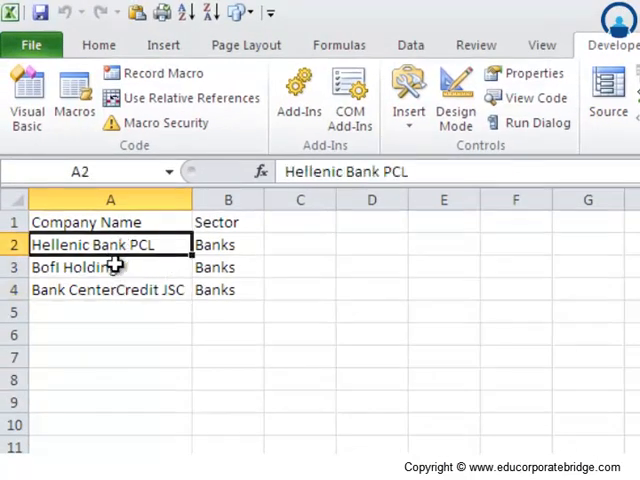
pyautogui.click(115, 268)
pyautogui.click(115, 291)
pyautogui.click(215, 268)
pyautogui.click(218, 245)
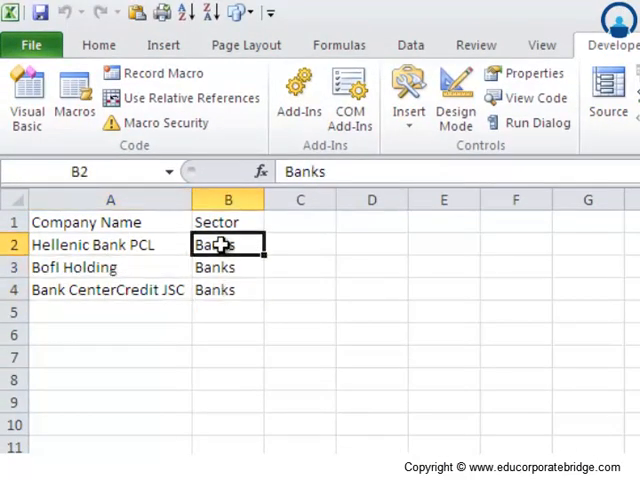
pyautogui.click(222, 270)
pyautogui.click(224, 290)
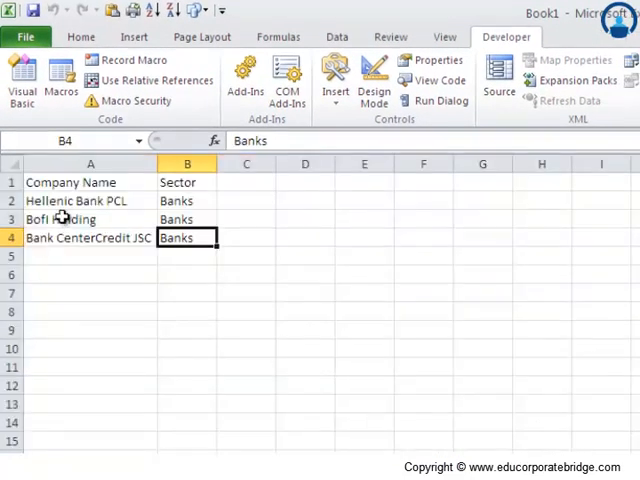
# - Select the copied rows A2:B4, then clear the Sector filter to show every sector
pyautogui.click(68, 201)
pyautogui.moveTo(68, 201); pyautogui.dragTo(171, 238)
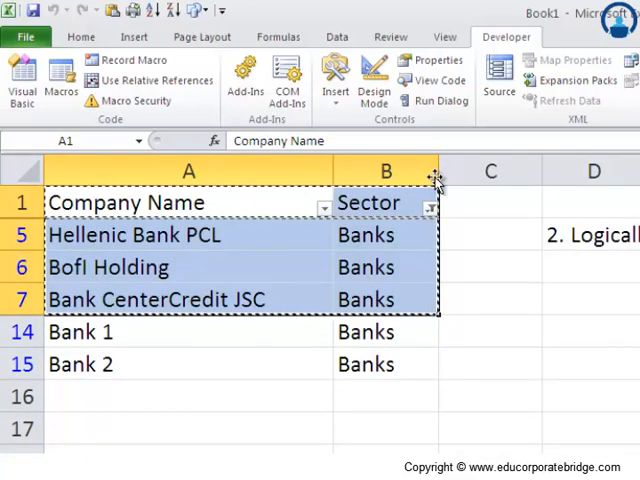
pyautogui.click(432, 207)
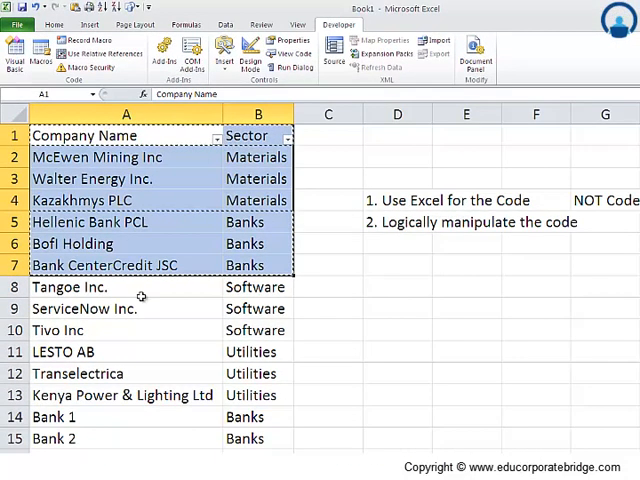
pyautogui.click(152, 268)
pyautogui.click(246, 265)
pyautogui.click(179, 263)
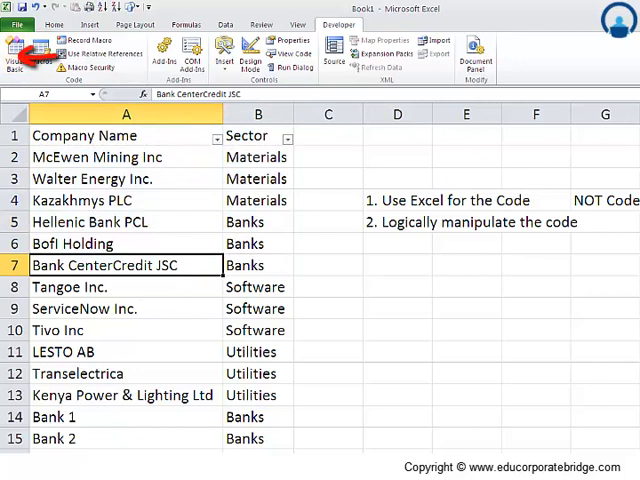
# - In the VBA editor highlight the AutoFilter Banks line and the Range("A1:B7").Select line
pyautogui.click(15, 50)
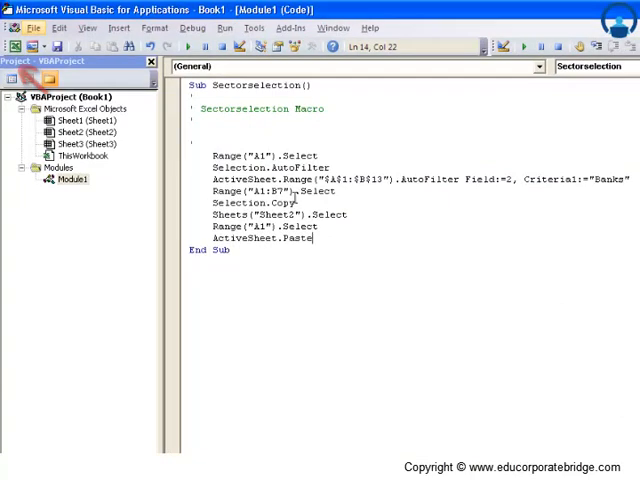
pyautogui.click(359, 192)
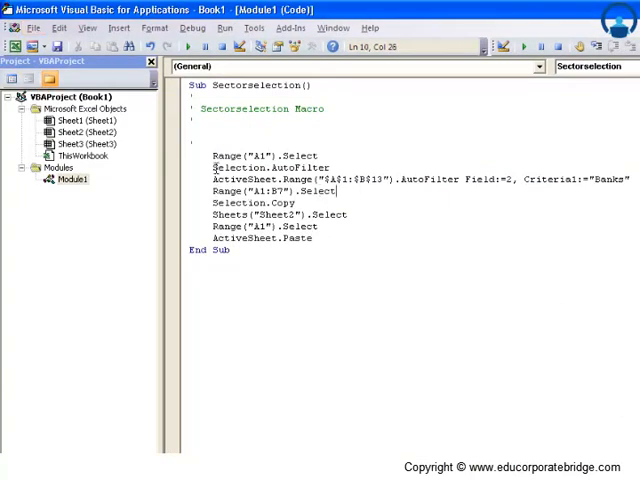
pyautogui.moveTo(214, 179); pyautogui.dragTo(632, 179)
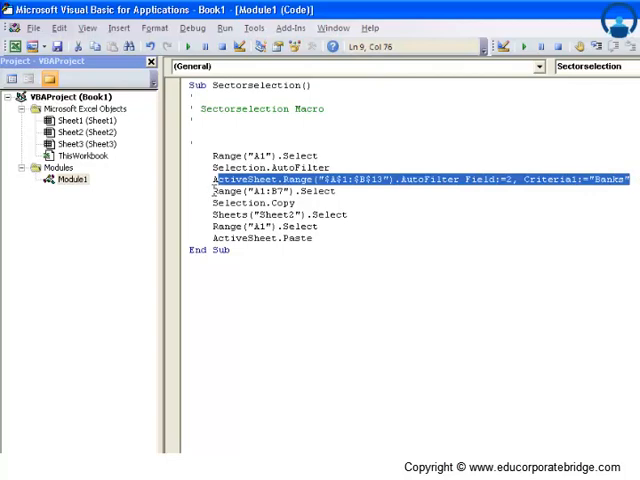
pyautogui.moveTo(214, 191); pyautogui.dragTo(343, 192)
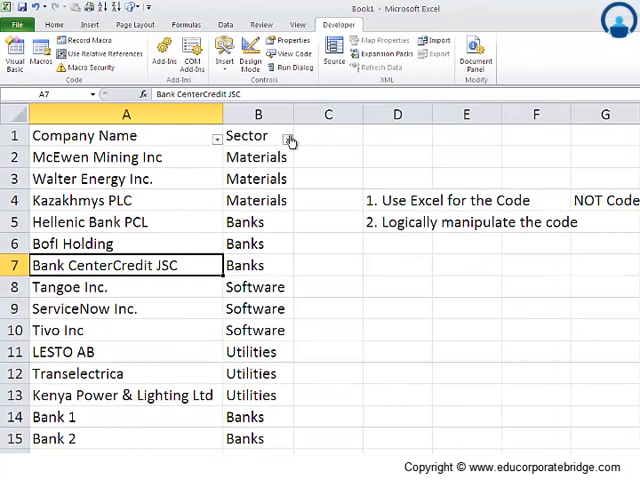
# - Filter the Sector column to Banks only
pyautogui.click(288, 138)
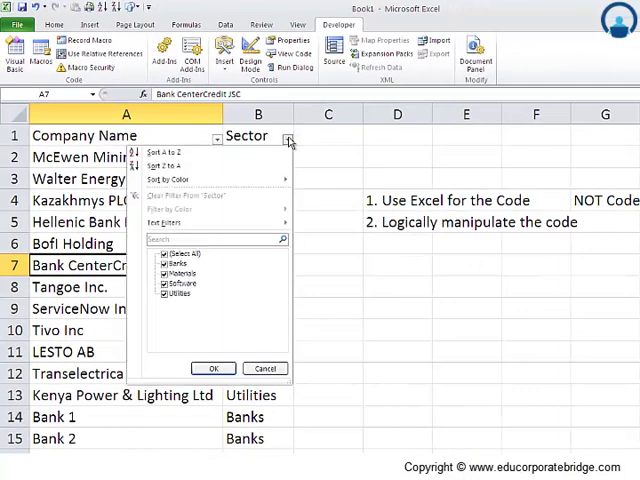
pyautogui.click(170, 264)
pyautogui.click(214, 369)
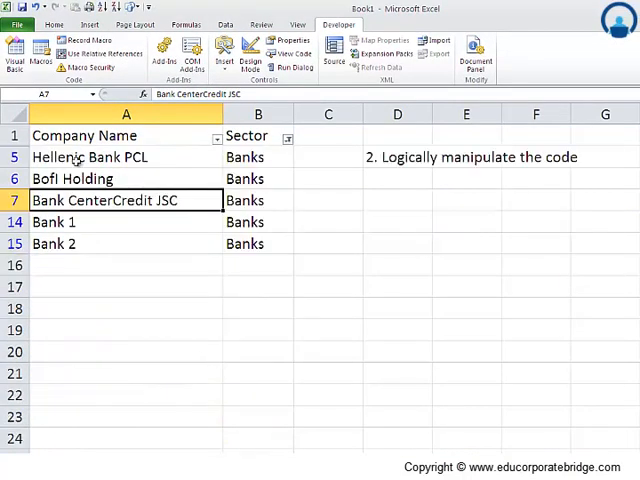
# - Compare selection A1:B7 with A1:B15 reaching Bank 2, then return to the code
pyautogui.moveTo(60, 136); pyautogui.dragTo(240, 202)
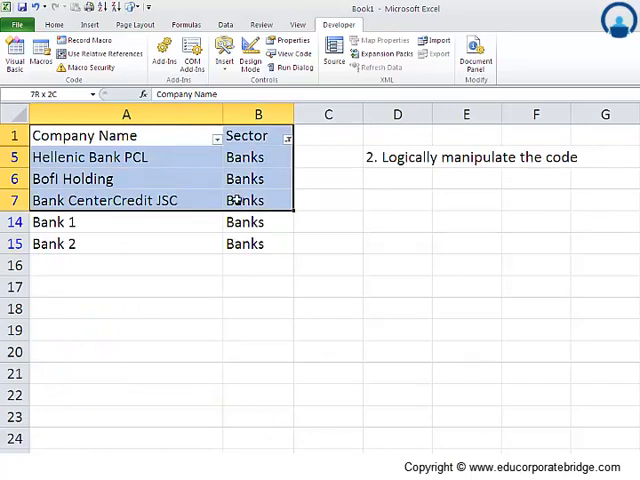
pyautogui.moveTo(240, 202); pyautogui.dragTo(245, 247)
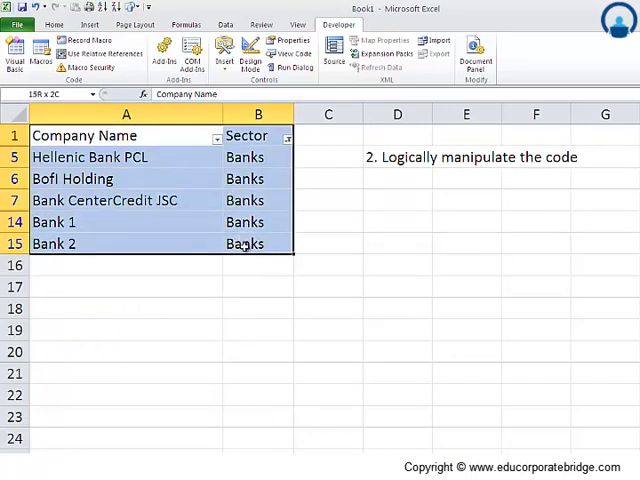
pyautogui.moveTo(245, 247); pyautogui.dragTo(245, 203)
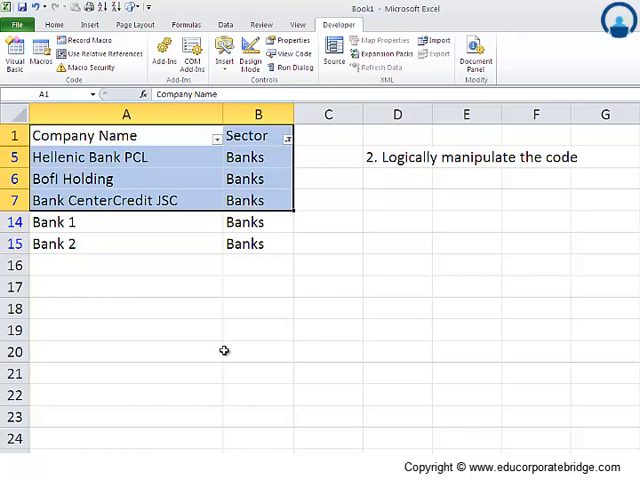
pyautogui.hotkey('alt', 'F11')
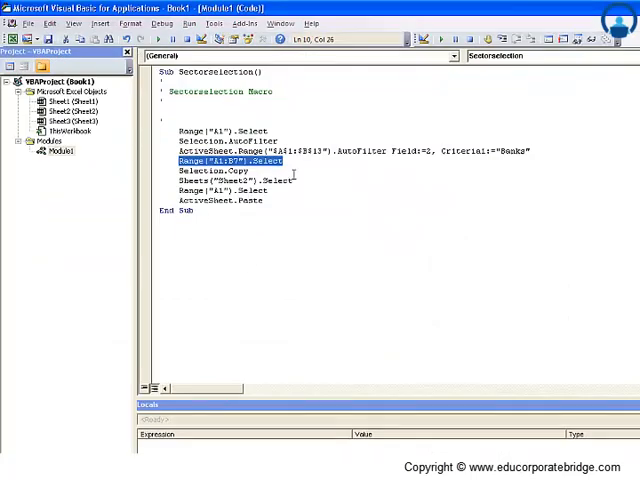
# - Highlight the Range("A1:B7").Select line again in the macro code
pyautogui.click(258, 162)
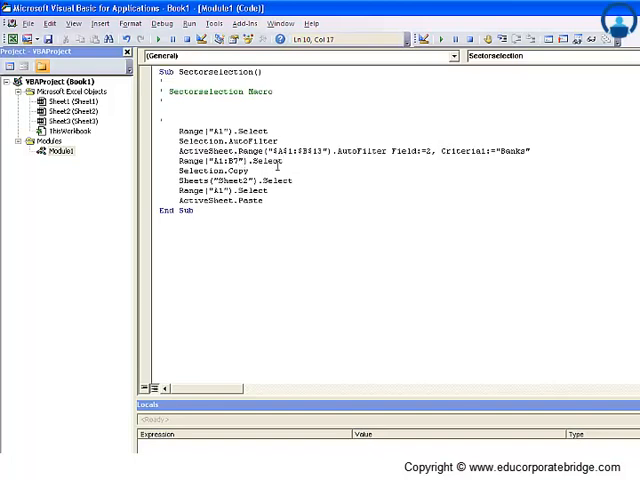
pyautogui.moveTo(282, 161); pyautogui.dragTo(178, 160)
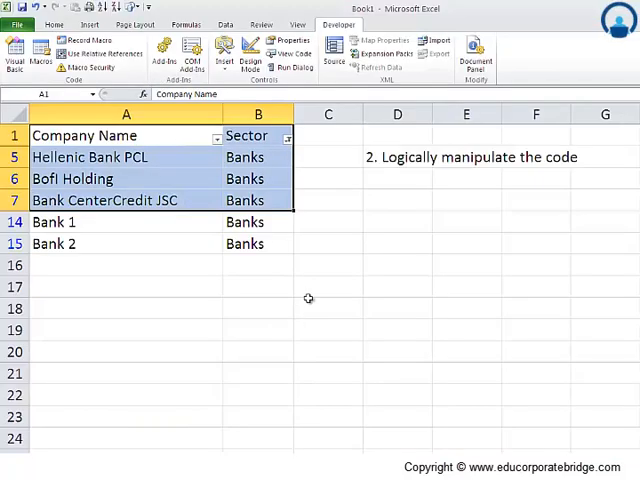
# - Set the Sector filter back to Select All so every row shows
pyautogui.click(288, 138)
pyautogui.click(165, 255)
pyautogui.click(214, 369)
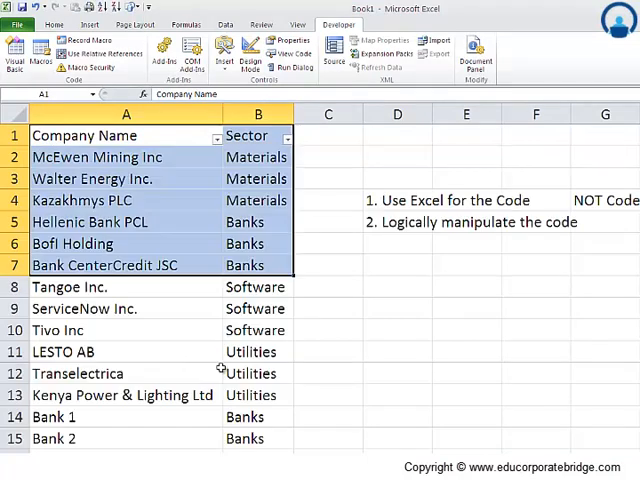
# - Point out the notes in D4 and D5 about using Excel and manipulating the code
pyautogui.click(377, 267)
pyautogui.click(383, 204)
pyautogui.moveTo(385, 205); pyautogui.dragTo(385, 222)
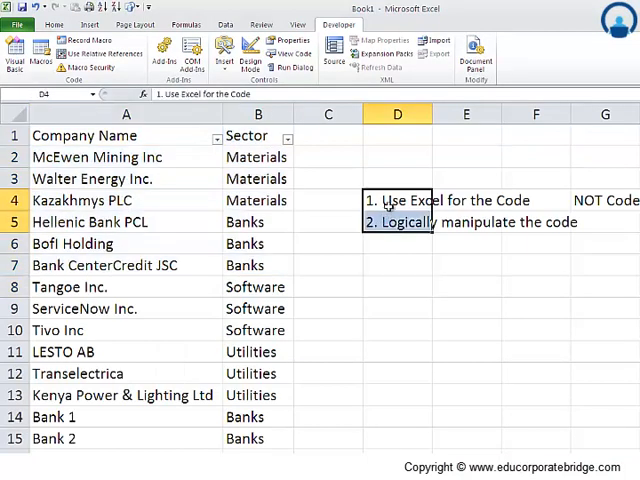
pyautogui.click(388, 206)
pyautogui.click(390, 222)
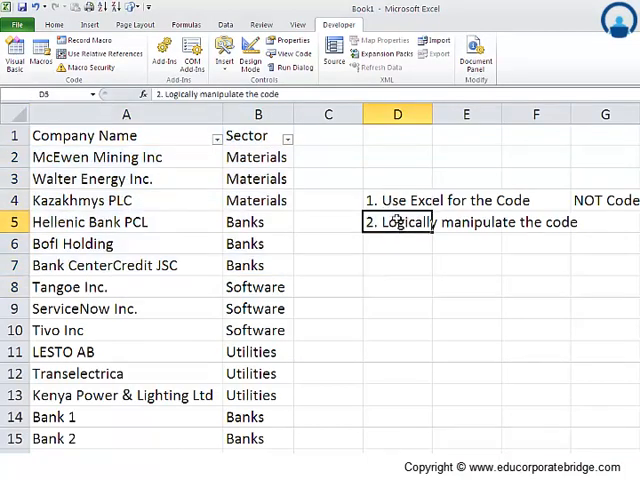
pyautogui.press('Up')
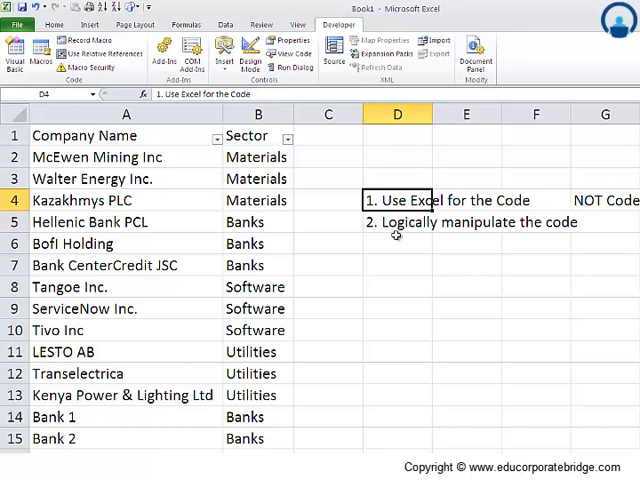
pyautogui.click(396, 226)
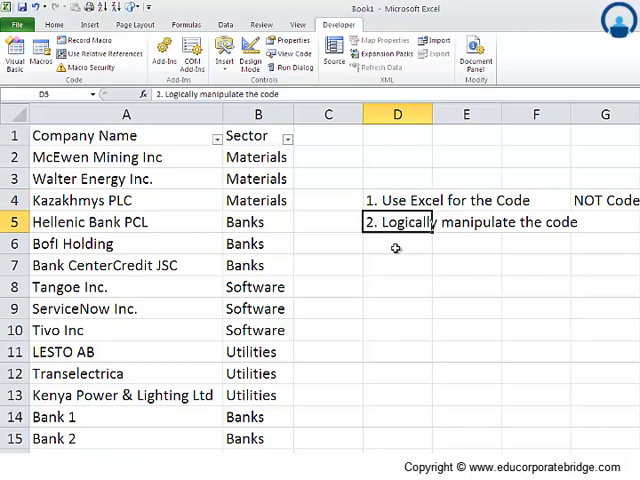
# - Turn AutoFilter off from the Data tab and check the Company Name and Sector headers
pyautogui.click(130, 157)
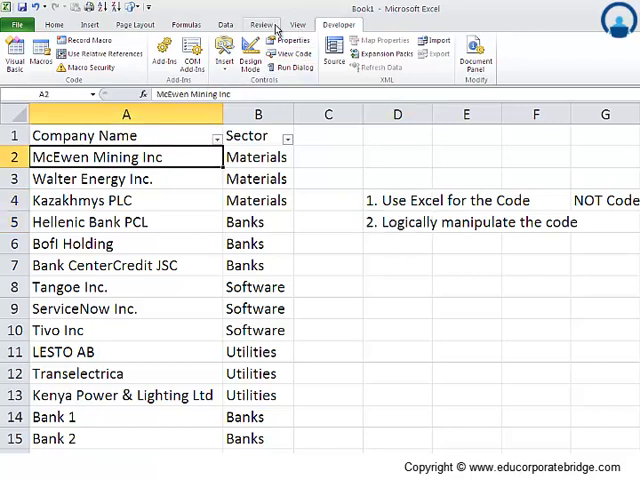
pyautogui.click(225, 24)
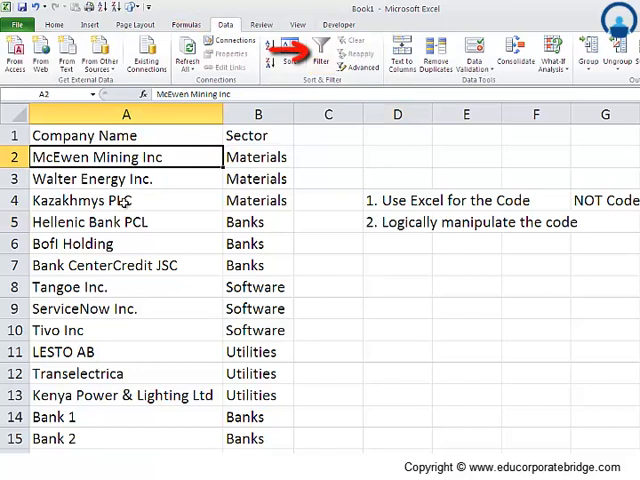
pyautogui.click(373, 310)
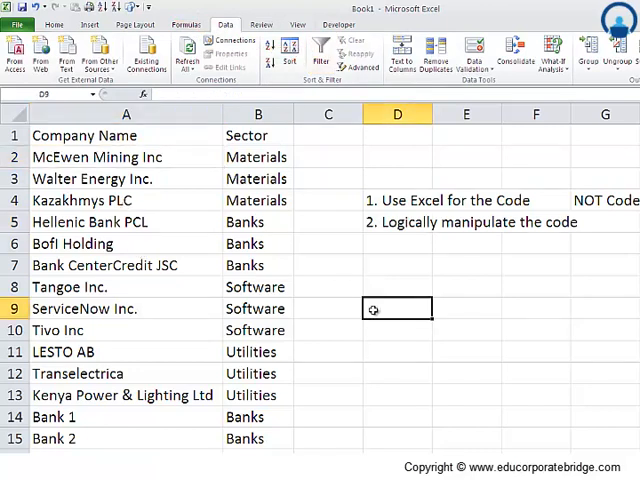
pyautogui.click(124, 135)
pyautogui.click(258, 135)
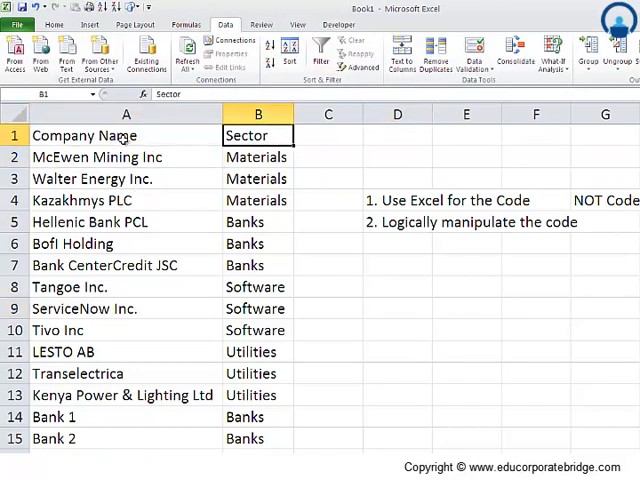
pyautogui.click(124, 138)
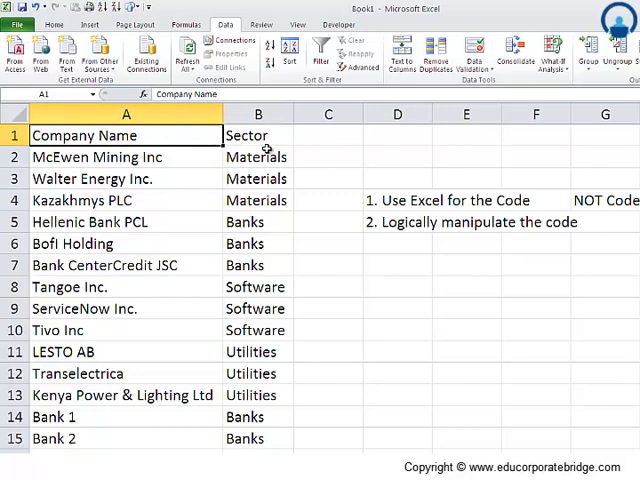
# - Start recording a new macro named filter_dynamic stored in This Workbook
pyautogui.click(340, 24)
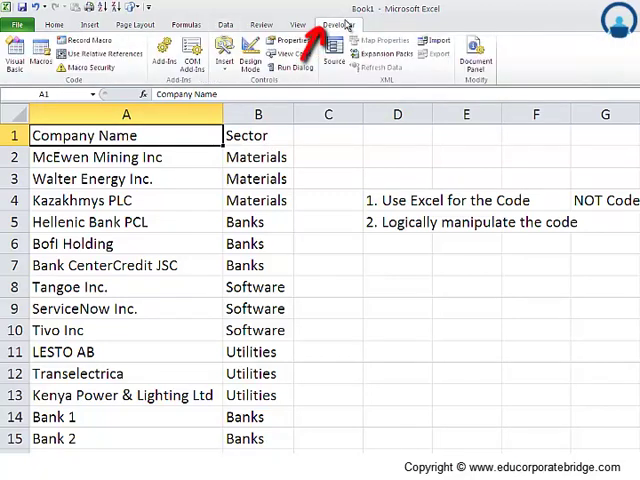
pyautogui.click(88, 40)
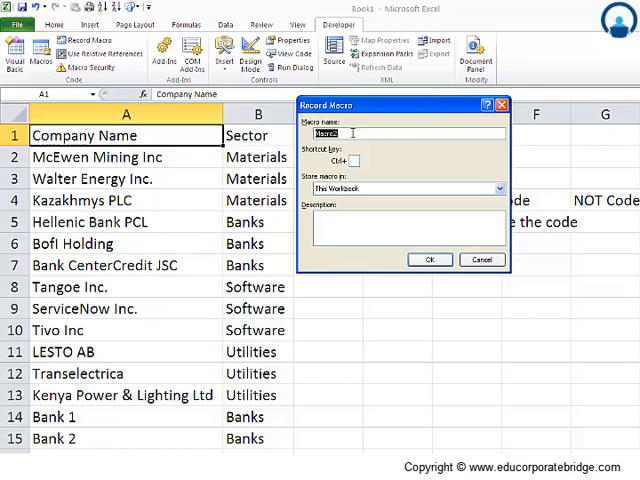
pyautogui.write('Filter_dynamic')
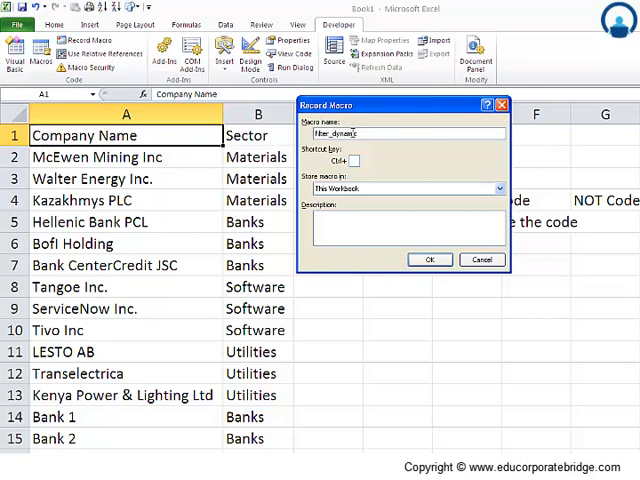
pyautogui.click(428, 261)
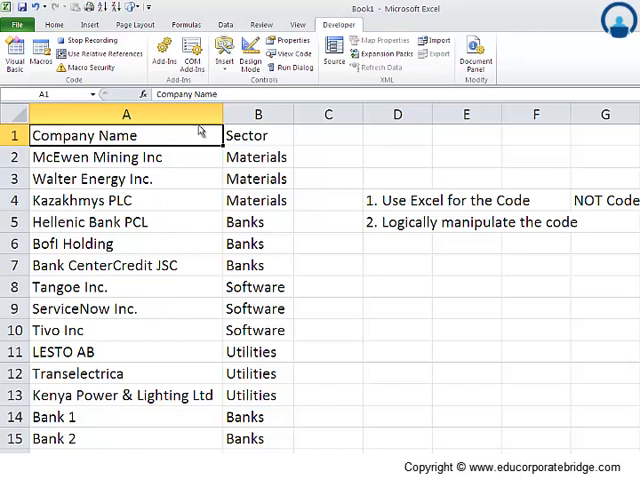
# - Turn on filtering and keep only the Banks sector checked in the Sector column
pyautogui.click(226, 24)
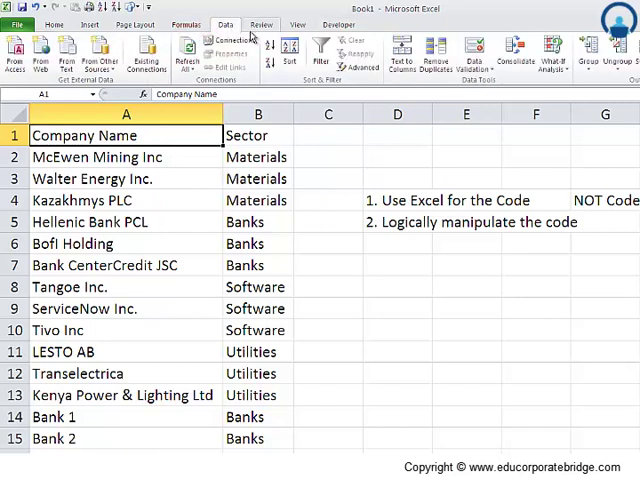
pyautogui.click(321, 55)
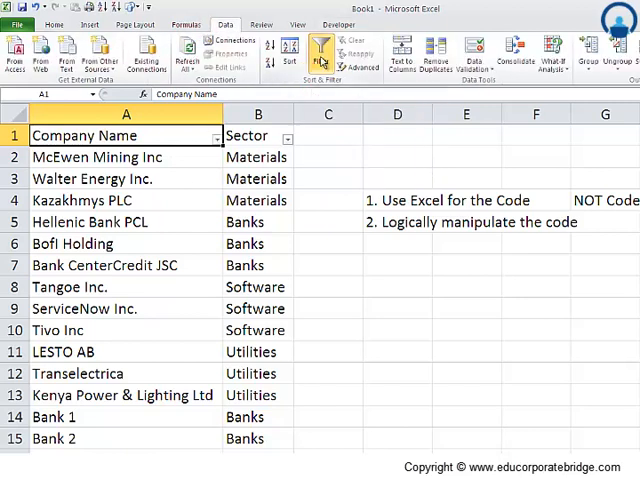
pyautogui.click(287, 138)
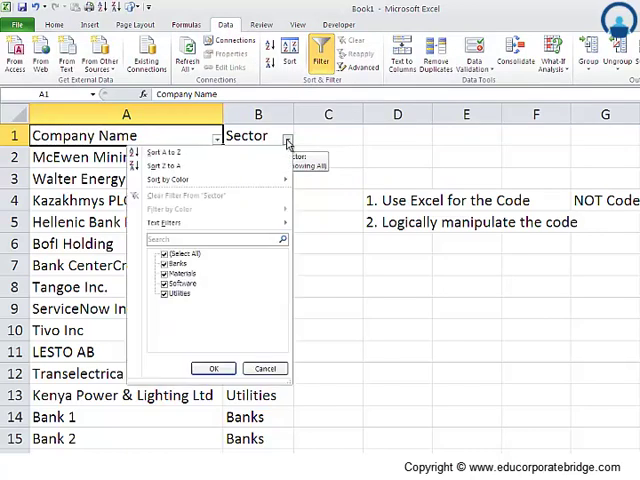
pyautogui.click(166, 263)
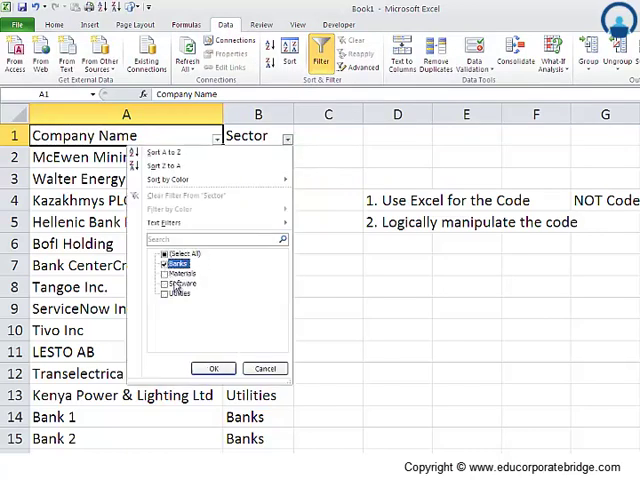
pyautogui.click(214, 370)
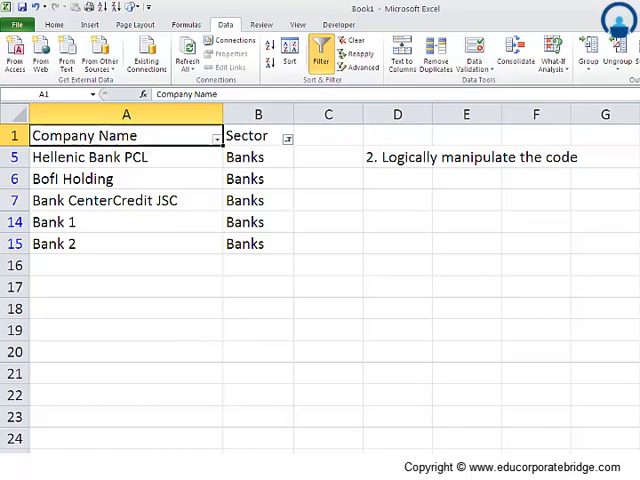
# - Review the Notepad step list, highlighting the Select the Range step
pyautogui.hotkey('alt', 'Tab')
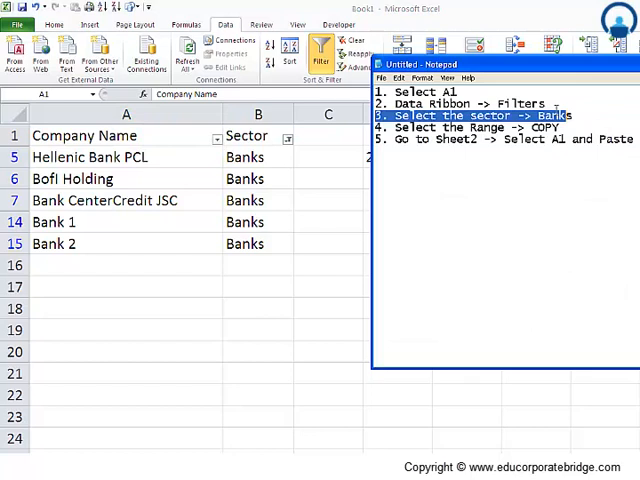
pyautogui.click(586, 118)
pyautogui.moveTo(396, 127); pyautogui.dragTo(505, 127)
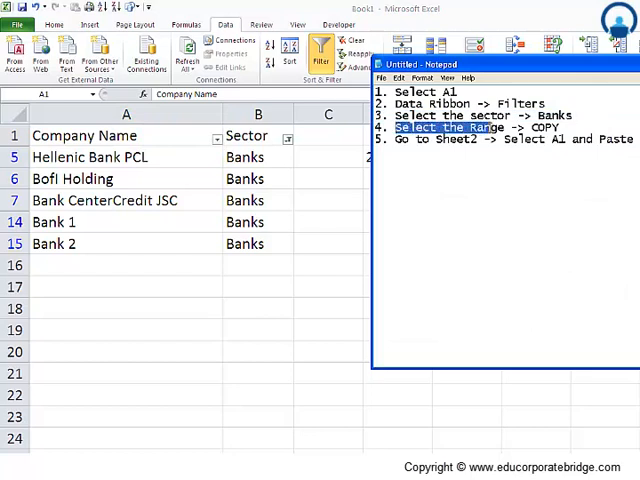
pyautogui.click(565, 127)
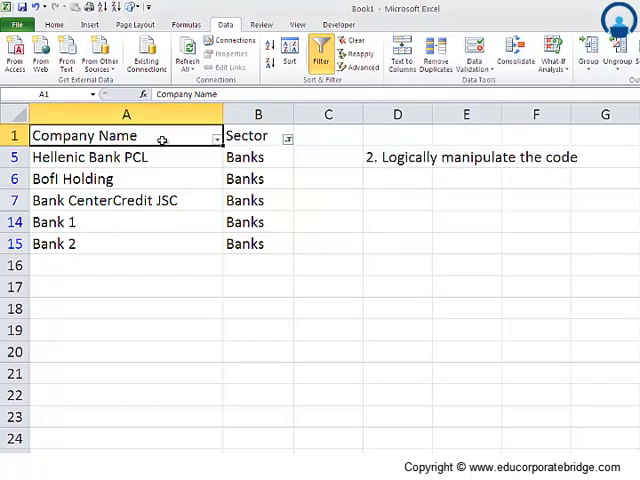
# - Select the filtered bank rows A1:B15 with headers, then return to cell A1
pyautogui.moveTo(160, 135)
pyautogui.mouseDown()
pyautogui.moveTo(265, 178)
pyautogui.moveTo(266, 243)
pyautogui.mouseUp()
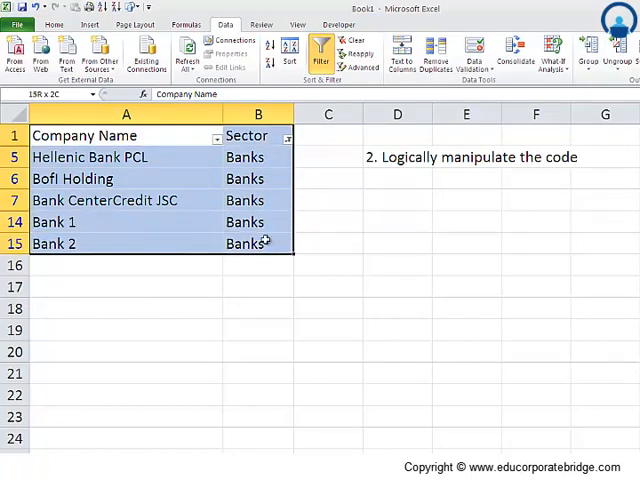
pyautogui.moveTo(266, 243); pyautogui.dragTo(266, 243)
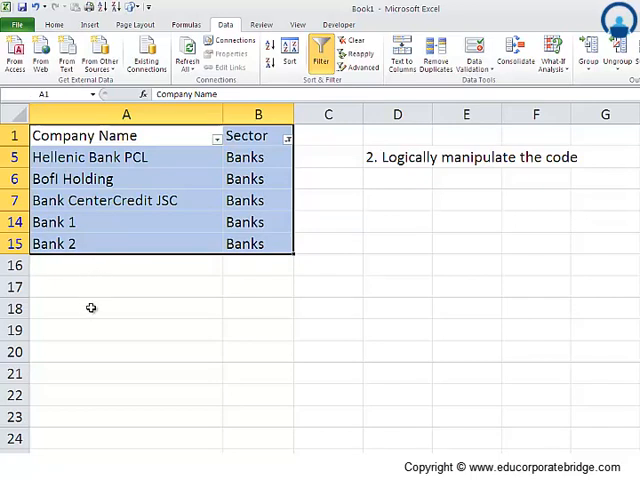
pyautogui.click(118, 138)
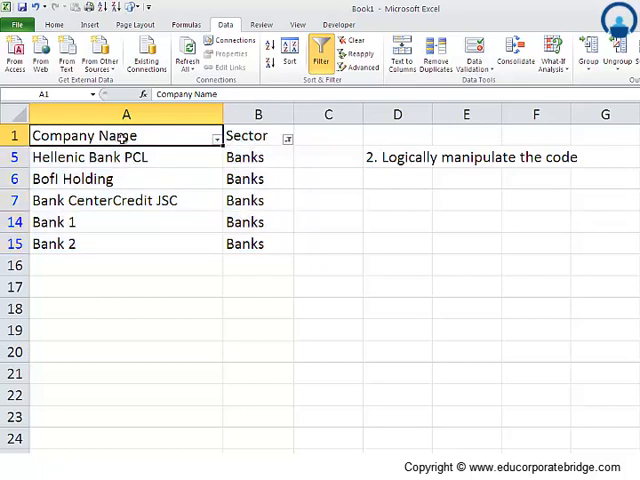
# - Insert the note CTR SHIFT 8 on its own lines above step 5 in Notepad
pyautogui.hotkey('alt', 'Tab')
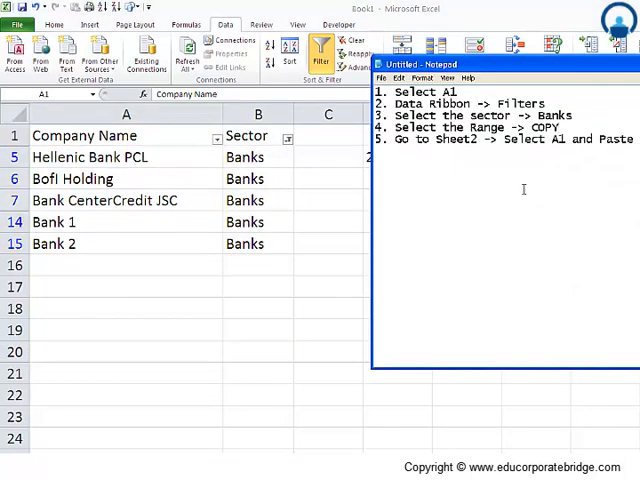
pyautogui.press('Return')
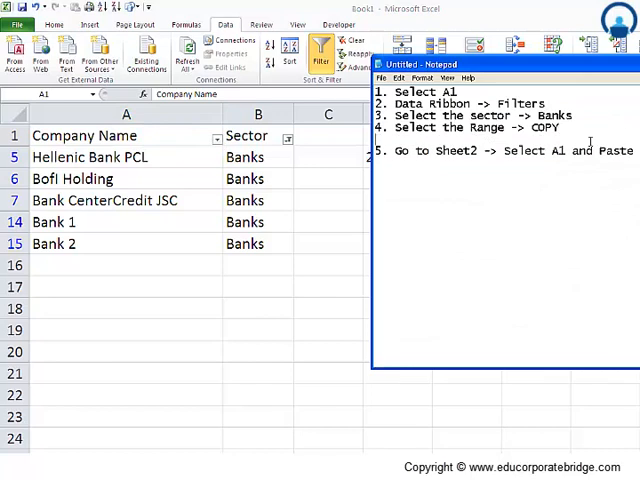
pyautogui.press('Return')
pyautogui.press('Return')
pyautogui.write('CTR')
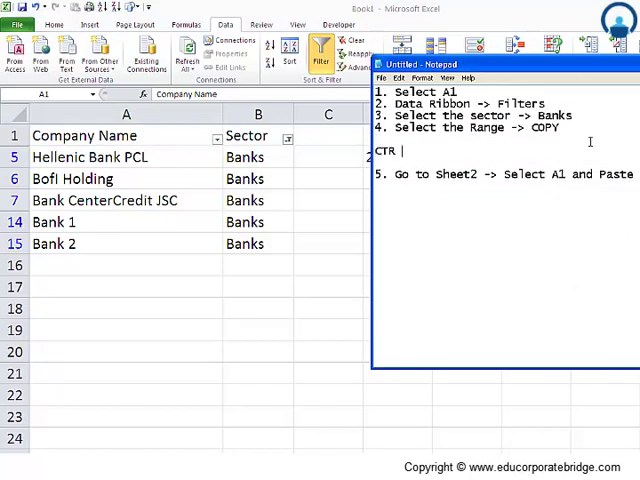
pyautogui.write('SHIFT *')
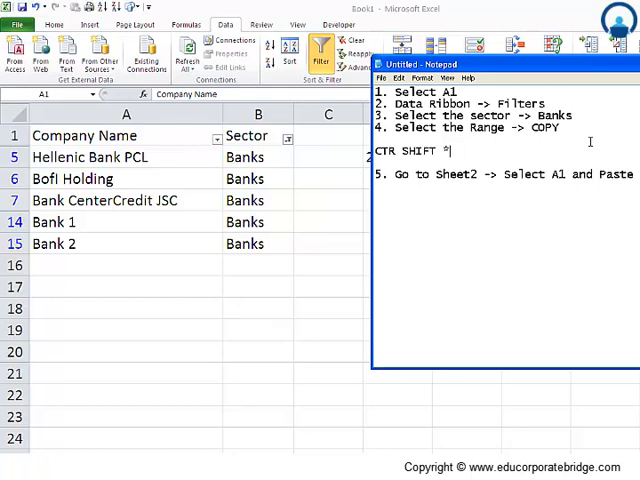
pyautogui.press('Return')
pyautogui.hotkey('shift', 'Home')
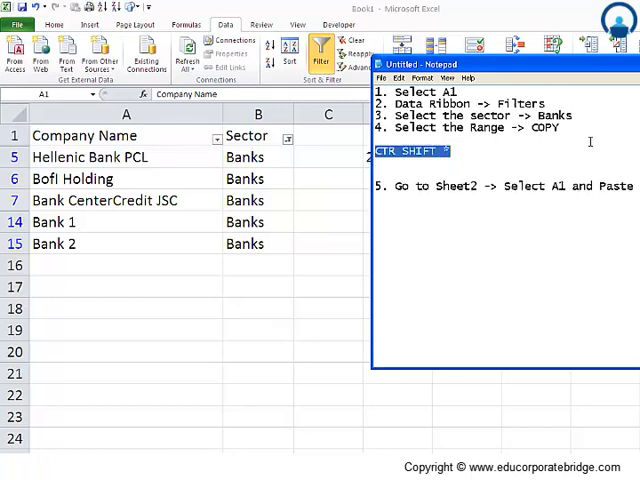
pyautogui.press('Home')
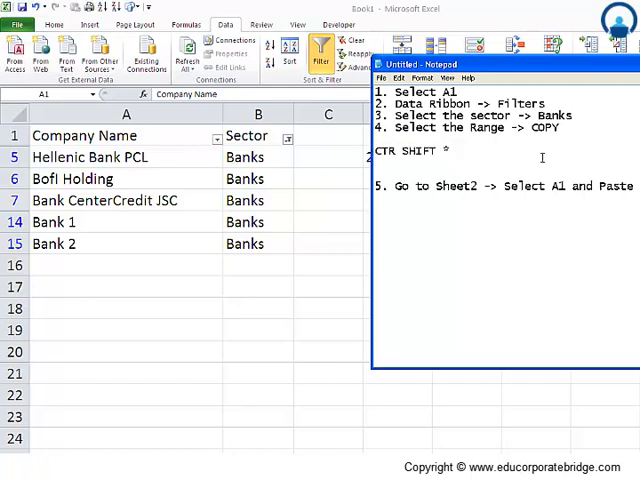
pyautogui.hotkey('shift', 'End')
pyautogui.write('8')
pyautogui.press('Return')
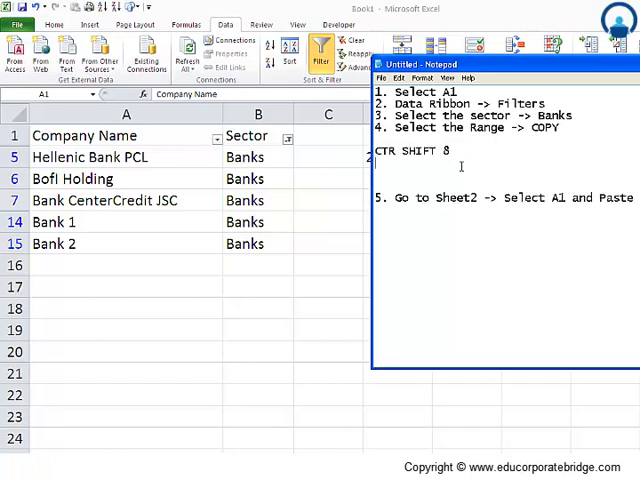
# - Highlight the whole CTR SHIFT 8 note and return to the workbook
pyautogui.hotkey('shift', 'Home')
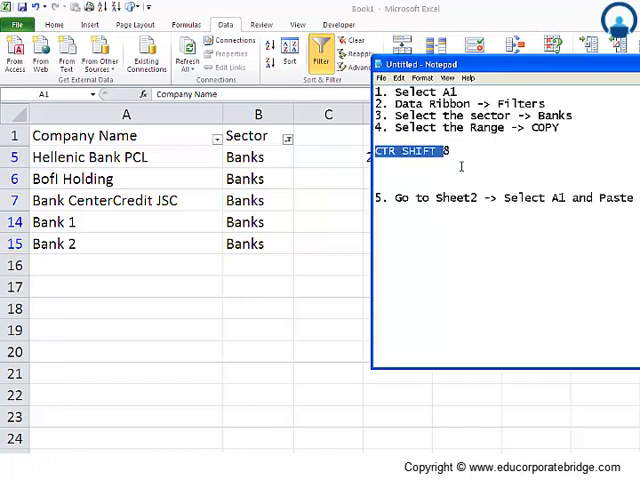
pyautogui.hotkey('shift', 'End')
pyautogui.hotkey('alt', 'Tab')
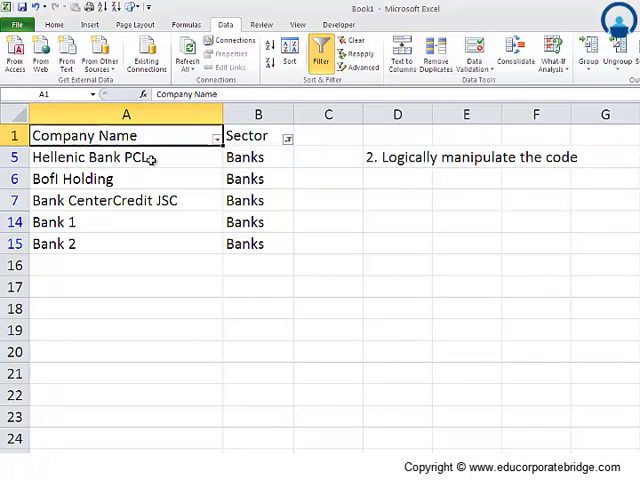
# - Copy the filtered data region A1:B15 and paste it at A1 on Sheet2
pyautogui.click(153, 157)
pyautogui.click(150, 139)
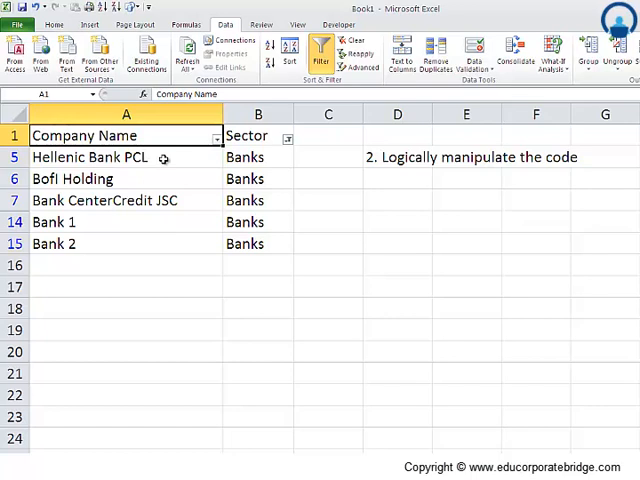
pyautogui.hotkey('ctrl', 'a')
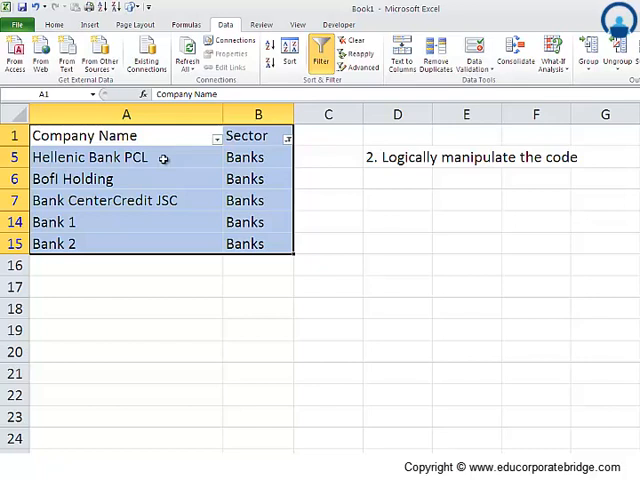
pyautogui.hotkey('ctrl', 'c')
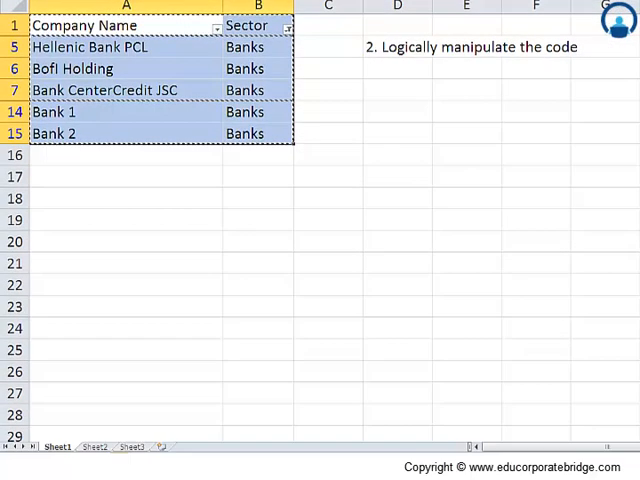
pyautogui.click(95, 446)
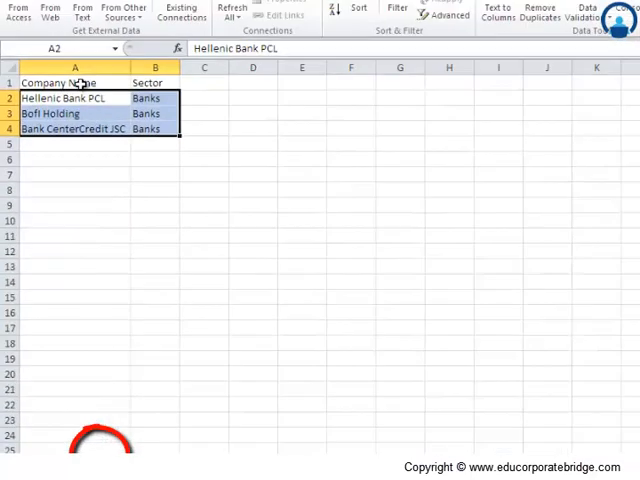
pyautogui.click(75, 83)
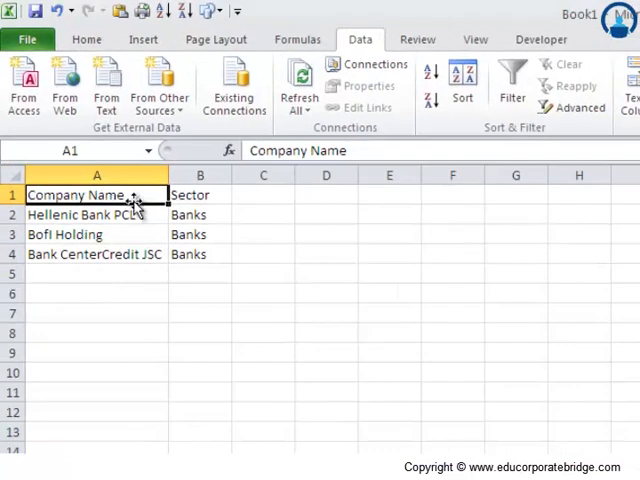
pyautogui.hotkey('ctrl', 'v')
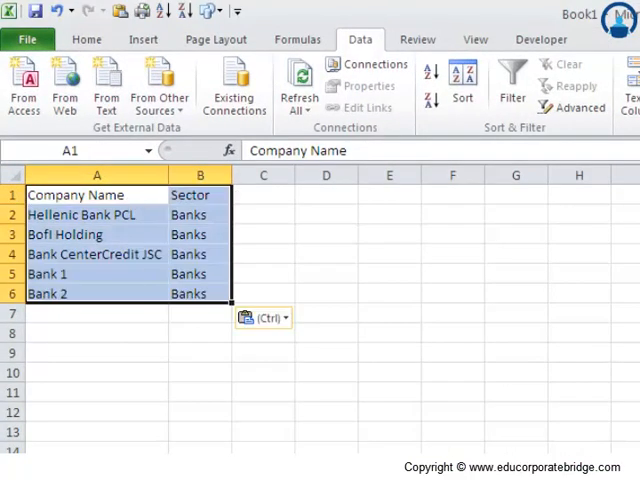
# - Stop recording the macro and delete the pasted rows A1:B6 from Sheet2
pyautogui.click(548, 40)
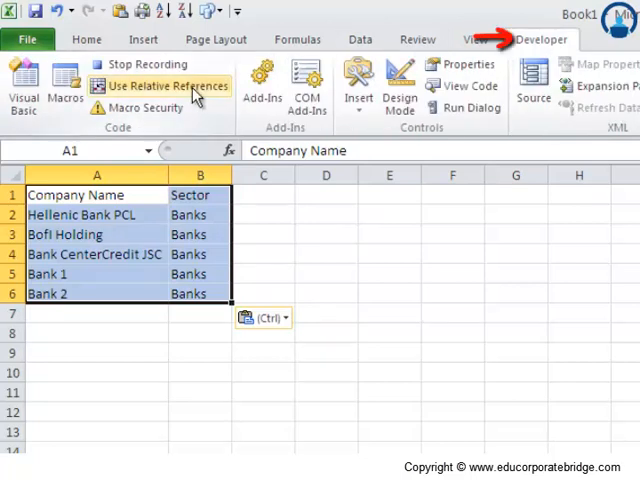
pyautogui.click(147, 64)
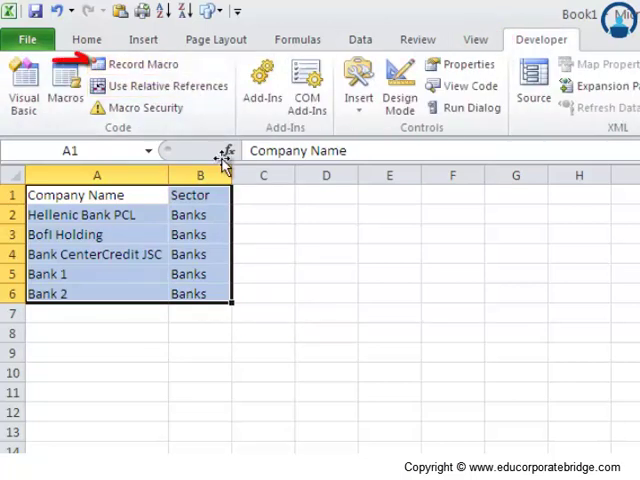
pyautogui.click(197, 330)
pyautogui.moveTo(97, 293)
pyautogui.mouseDown()
pyautogui.moveTo(191, 293)
pyautogui.moveTo(185, 195)
pyautogui.mouseUp()
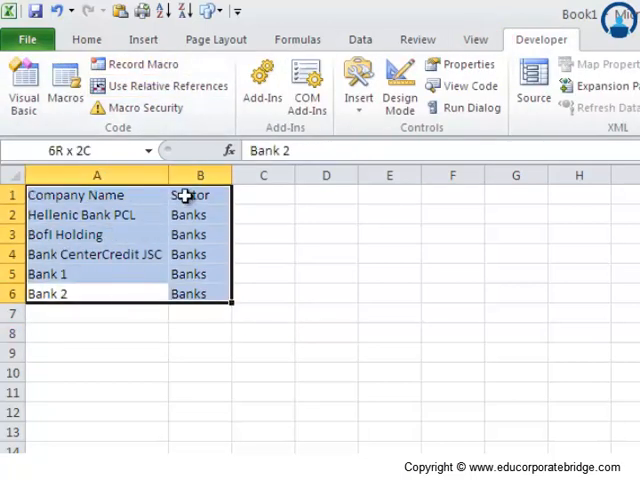
pyautogui.press('Delete')
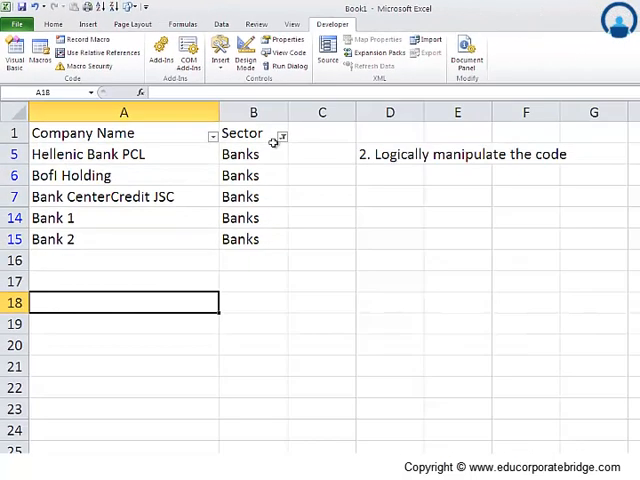
# - Reset the Sector filter to (Select All) so every company shows
pyautogui.click(283, 136)
pyautogui.click(162, 248)
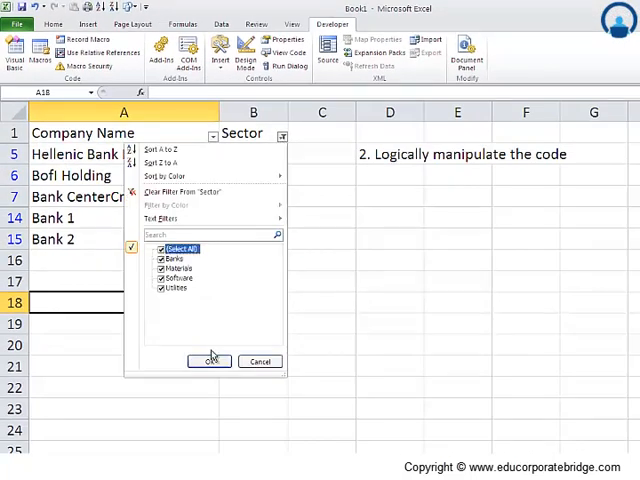
pyautogui.click(211, 362)
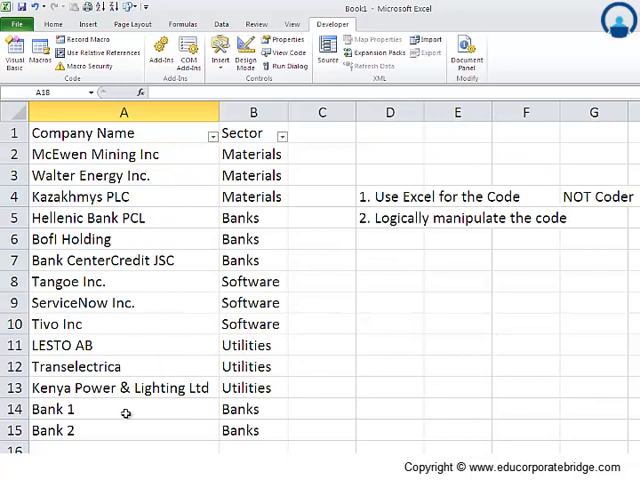
# - Run the filter_dynamic macro and check the five bank rows copied to Sheet2
pyautogui.click(40, 55)
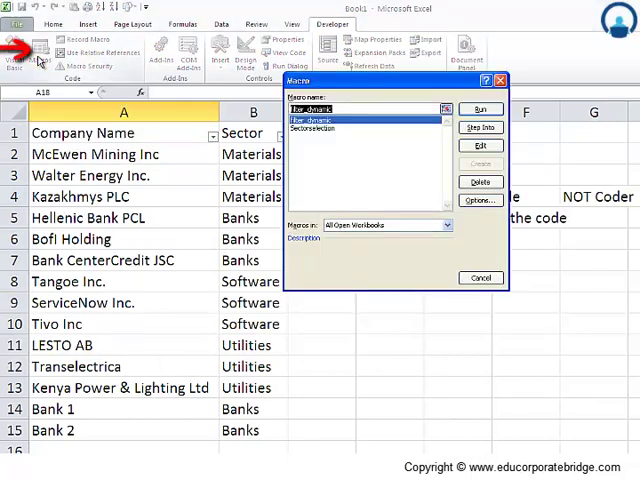
pyautogui.click(312, 130)
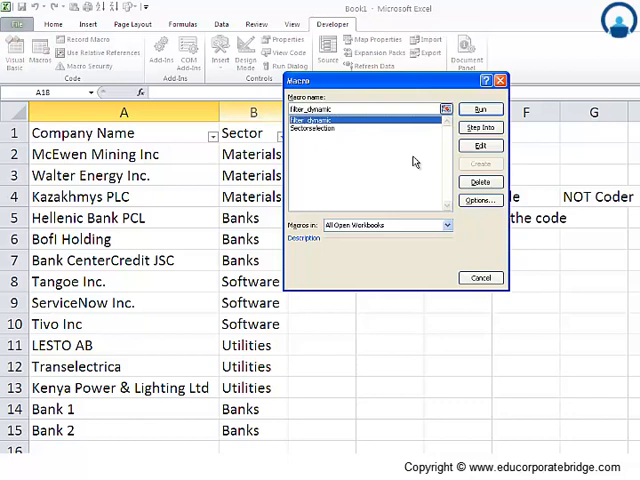
pyautogui.click(480, 109)
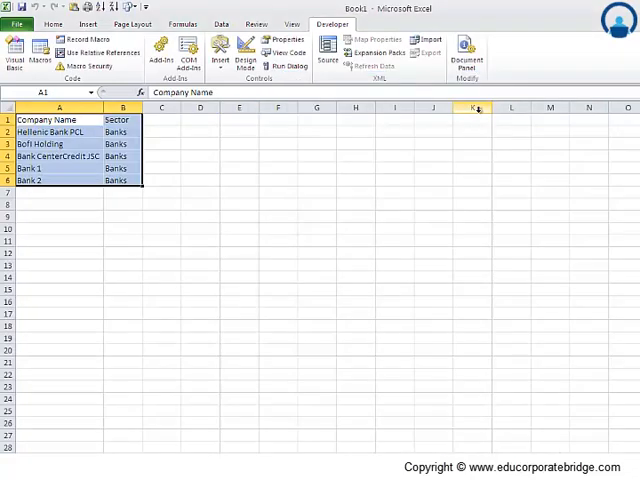
pyautogui.click(135, 181)
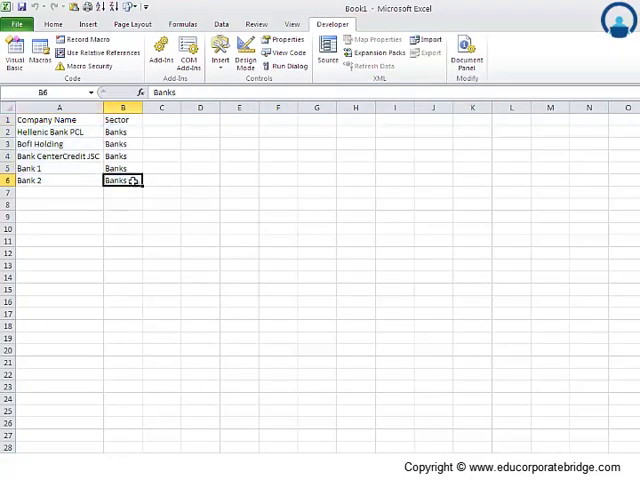
pyautogui.click(79, 170)
pyautogui.click(137, 183)
pyautogui.click(129, 169)
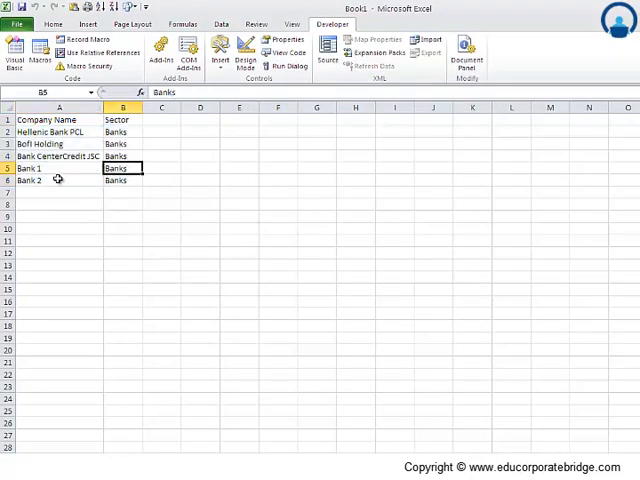
pyautogui.click(61, 183)
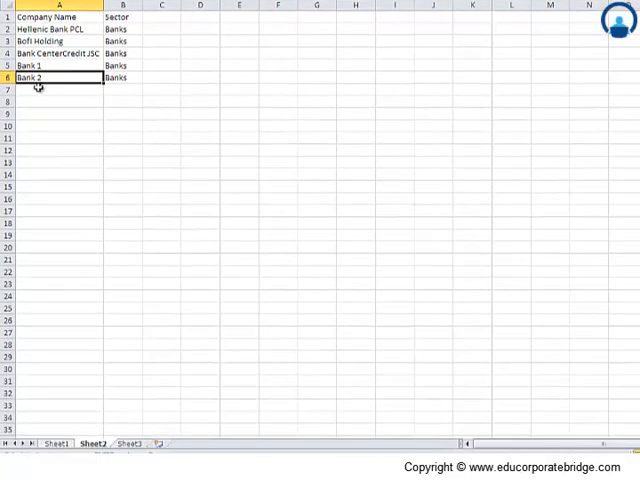
# - Clear A1:B6 on Sheet2, return to Sheet1 and show all sectors again
pyautogui.moveTo(48, 17); pyautogui.dragTo(119, 78)
pyautogui.press('Delete')
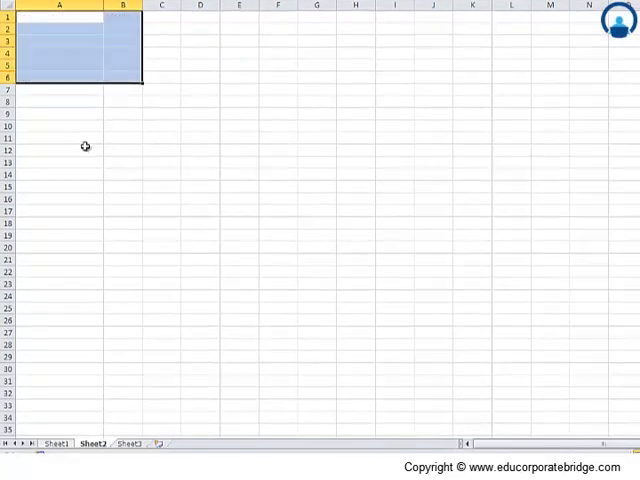
pyautogui.click(56, 443)
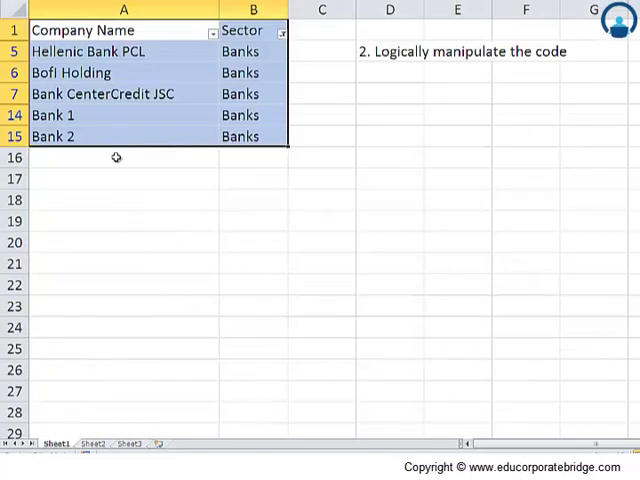
pyautogui.click(116, 157)
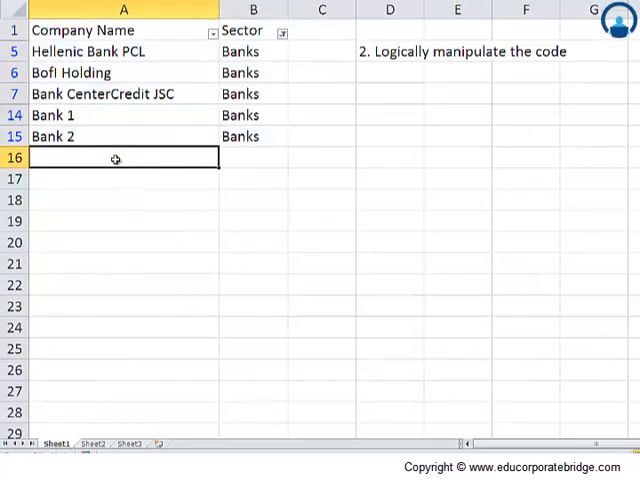
pyautogui.click(283, 31)
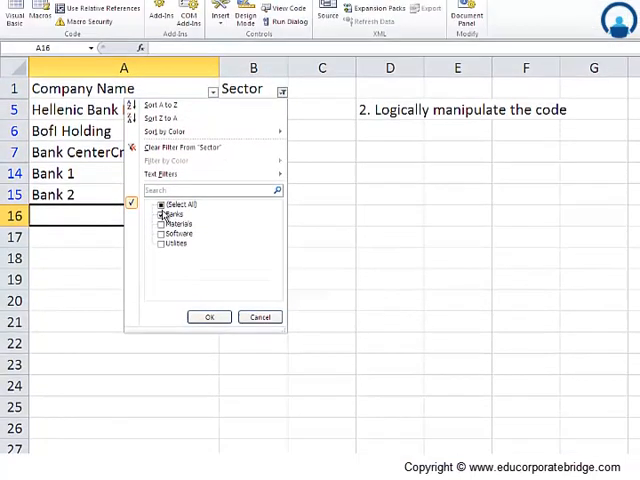
pyautogui.click(160, 153)
pyautogui.click(209, 266)
pyautogui.write('B')
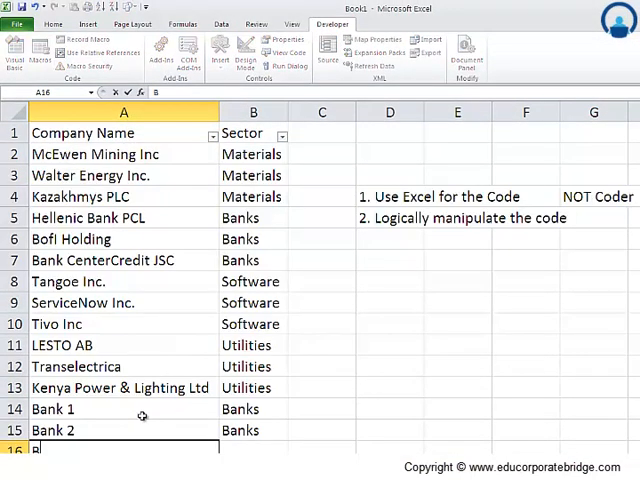
pyautogui.write('ank 3')
# - Enter Bank 3 in A16 and paste Banks as its sector in B16
pyautogui.press('Return')
pyautogui.press('Up')
pyautogui.press('Up')
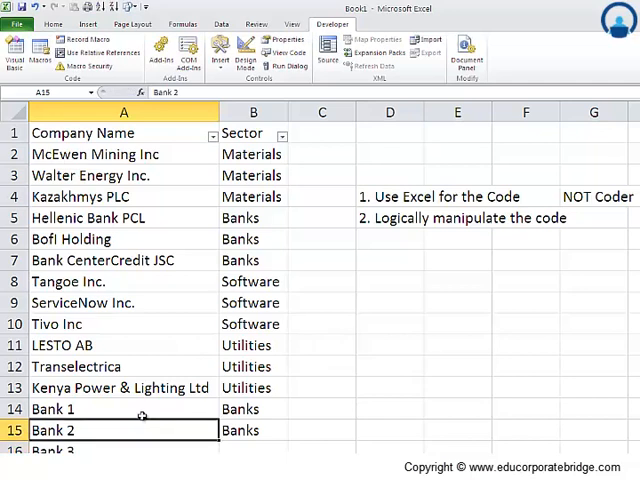
pyautogui.hotkey('ctrl', 'c')
pyautogui.press('Down')
pyautogui.press('Right')
pyautogui.hotkey('ctrl', 'v')
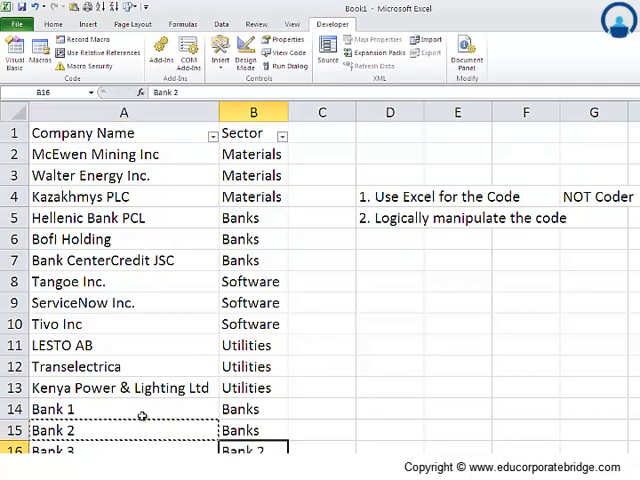
pyautogui.press('Up')
pyautogui.hotkey('ctrl', 'c')
pyautogui.press('Down')
pyautogui.hotkey('ctrl', 'v')
# - Enter Bank 4 in A17 with Banks in B17, then select the two new rows
pyautogui.press('Down')
pyautogui.press('Left')
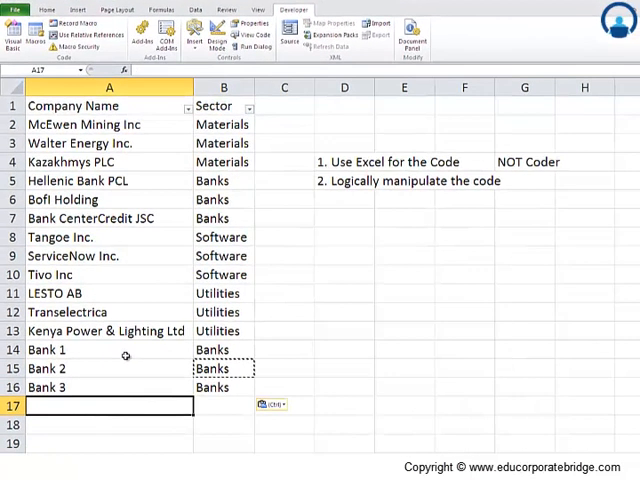
pyautogui.write('Bank 4')
pyautogui.press('Return')
pyautogui.press('Up')
pyautogui.press('Right')
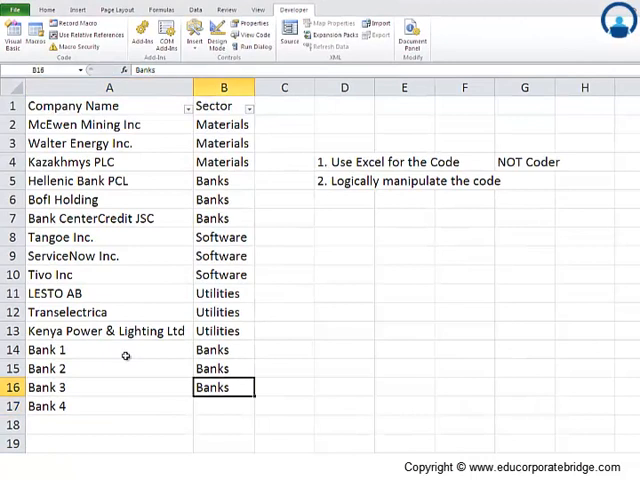
pyautogui.hotkey('ctrl', 'c')
pyautogui.press('Down')
pyautogui.hotkey('ctrl', 'v')
pyautogui.press('Escape')
pyautogui.press('Up')
pyautogui.press('Left')
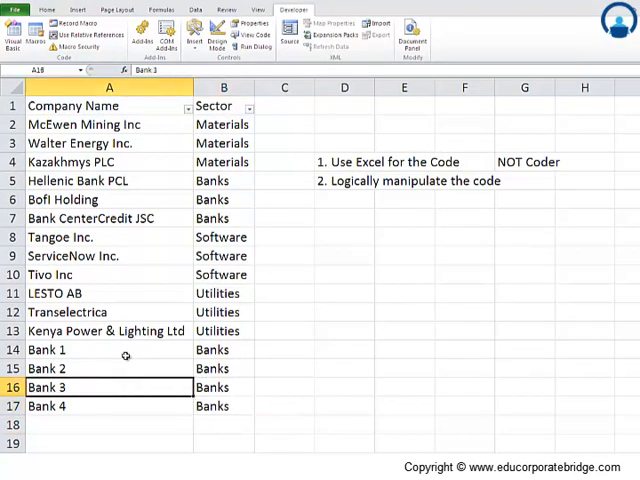
pyautogui.hotkey('shift', 'Down')
pyautogui.hotkey('shift', 'Right')
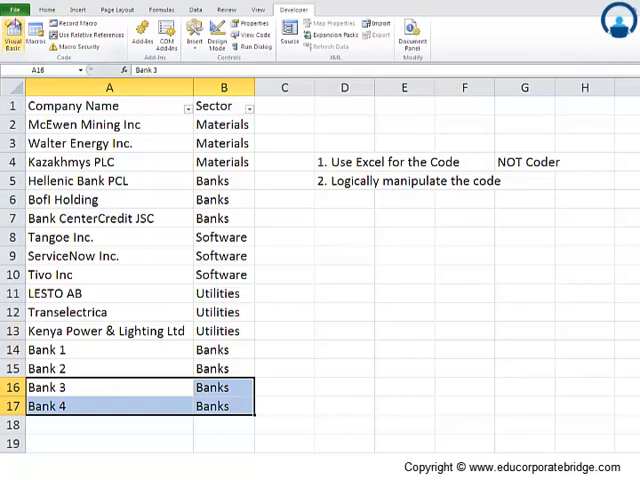
# - Run filter_dynamic again and check Bank 3 and Bank 4 were copied to Sheet2
pyautogui.click(32, 33)
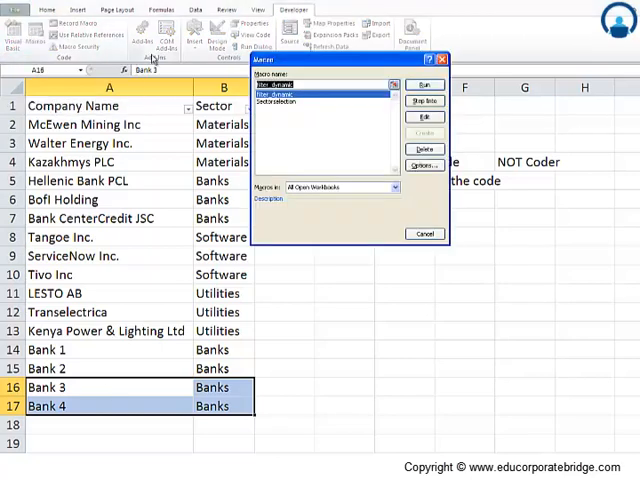
pyautogui.click(425, 88)
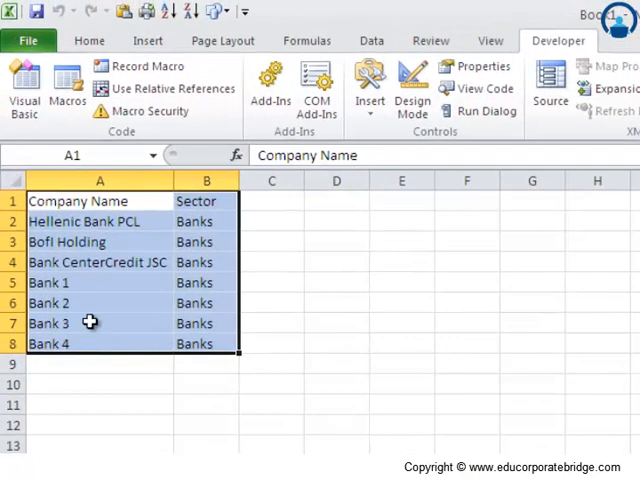
pyautogui.click(62, 225)
pyautogui.click(92, 340)
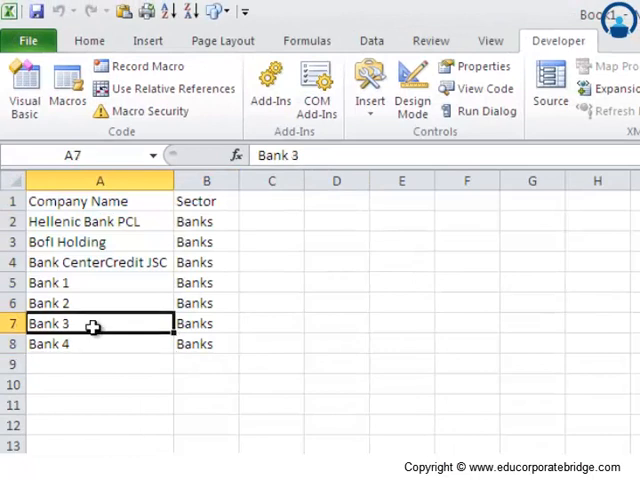
pyautogui.moveTo(92, 326); pyautogui.dragTo(179, 340)
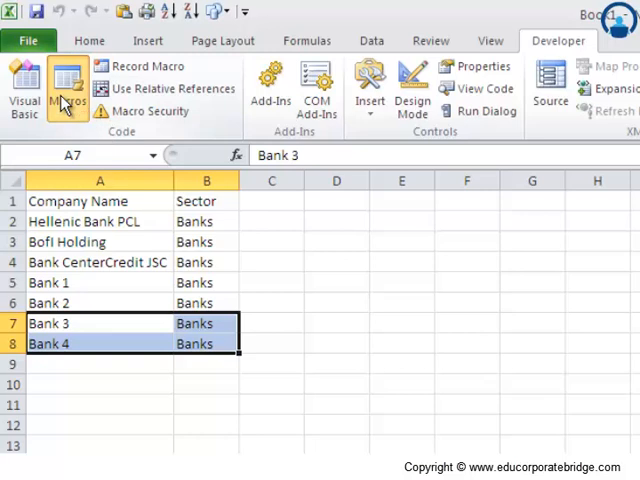
# - Open the filter_dynamic macro's code for editing in the Visual Basic editor
pyautogui.click(65, 100)
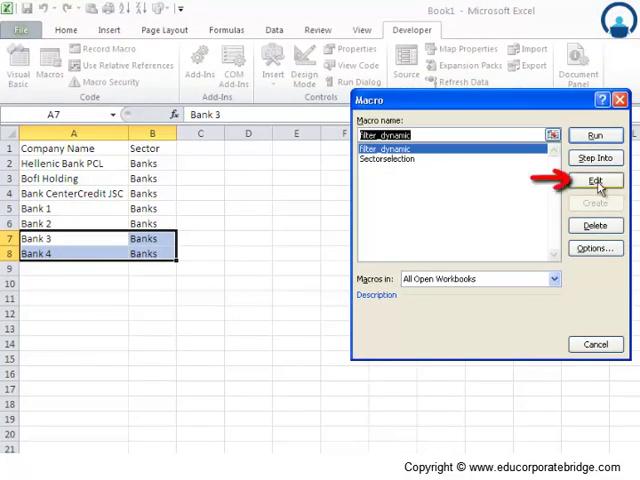
pyautogui.click(596, 181)
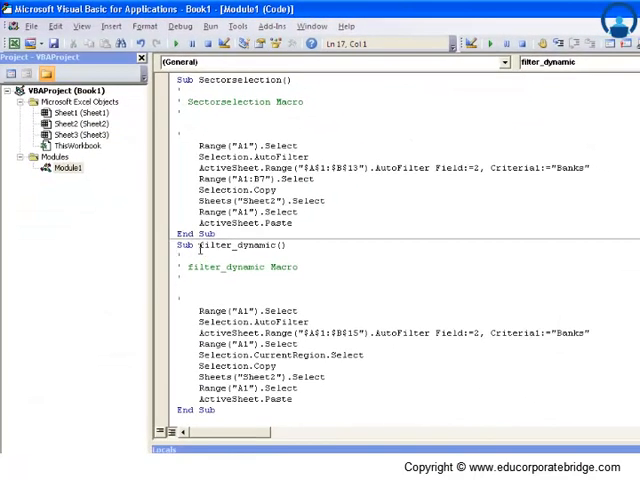
pyautogui.moveTo(199, 246); pyautogui.dragTo(293, 247)
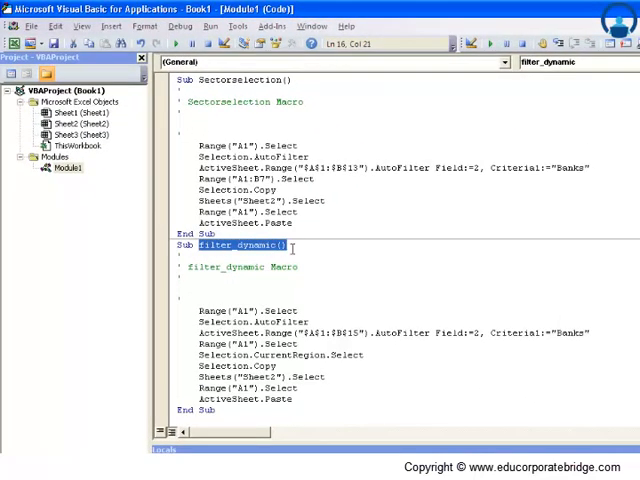
pyautogui.moveTo(200, 80); pyautogui.dragTo(291, 80)
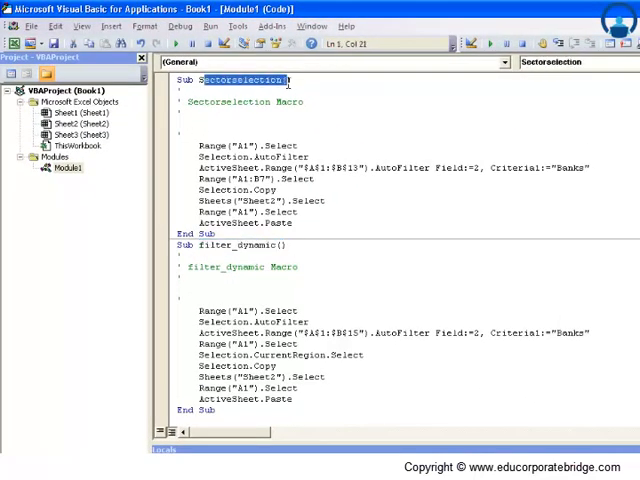
pyautogui.click(222, 355)
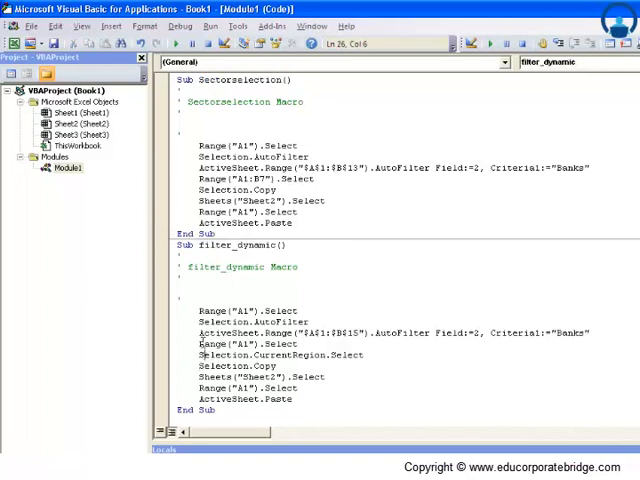
pyautogui.click(199, 333)
pyautogui.moveTo(199, 311); pyautogui.dragTo(493, 347)
pyautogui.moveTo(603, 339); pyautogui.dragTo(597, 333)
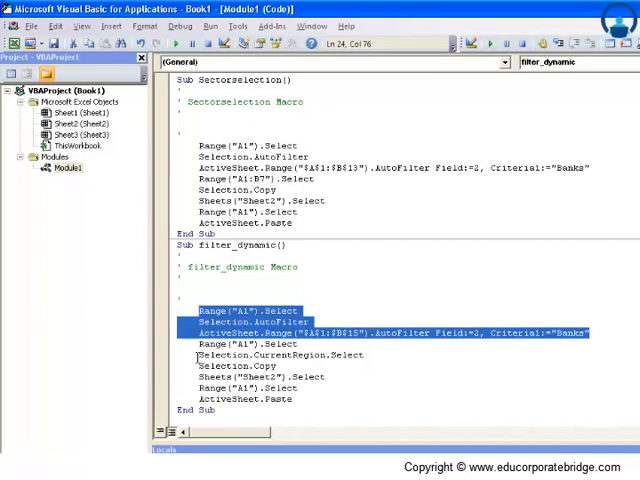
pyautogui.moveTo(198, 356); pyautogui.dragTo(373, 357)
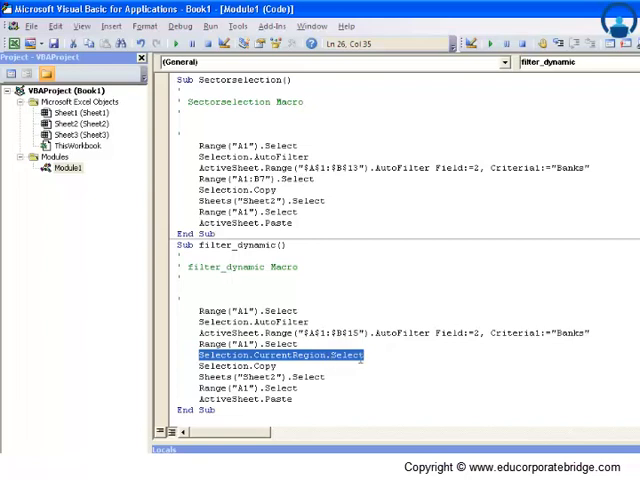
pyautogui.moveTo(368, 355); pyautogui.dragTo(199, 358)
pyautogui.hotkey('alt', 'Tab')
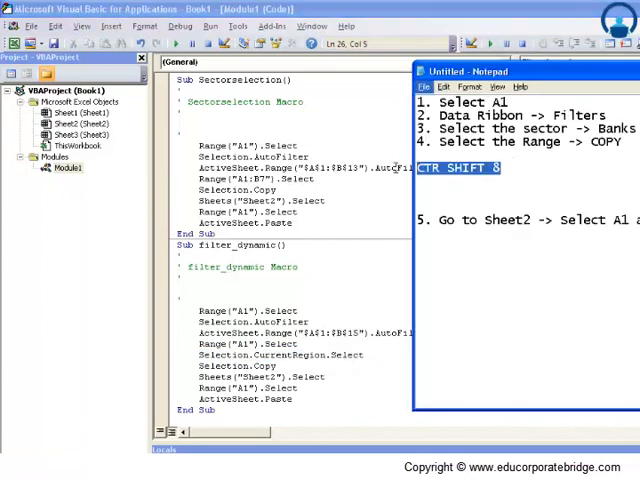
pyautogui.click(314, 343)
pyautogui.hotkey('alt', 'Tab')
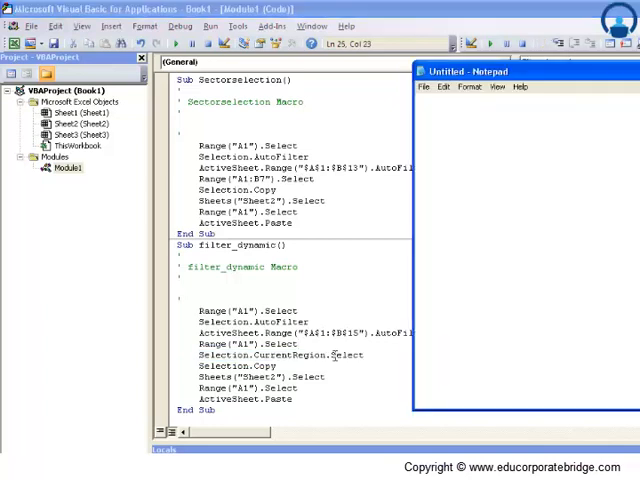
pyautogui.hotkey('alt', 'Tab')
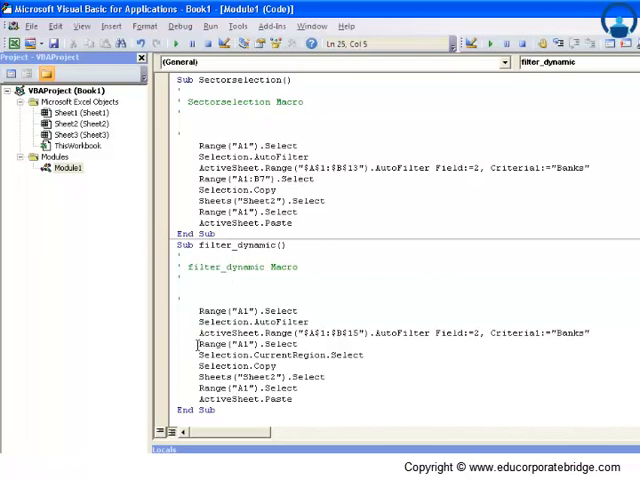
# - Review the Range("A1").Select and AutoFilter lines of filter_dynamic
pyautogui.moveTo(198, 344); pyautogui.dragTo(303, 344)
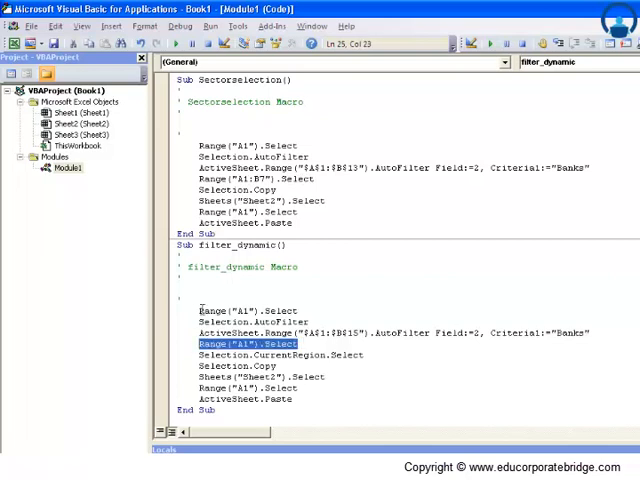
pyautogui.moveTo(198, 311); pyautogui.dragTo(296, 311)
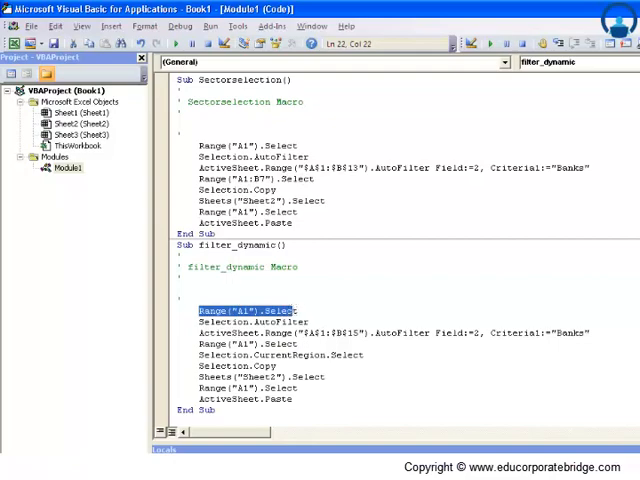
pyautogui.hotkey('alt', 'F11')
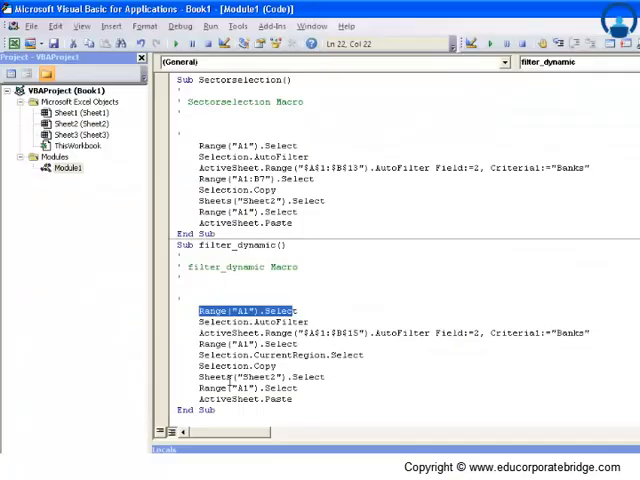
pyautogui.moveTo(199, 322); pyautogui.dragTo(308, 322)
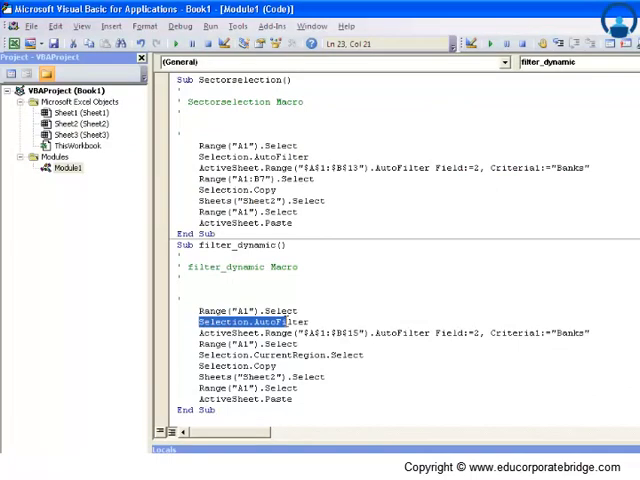
pyautogui.moveTo(200, 333); pyautogui.dragTo(598, 333)
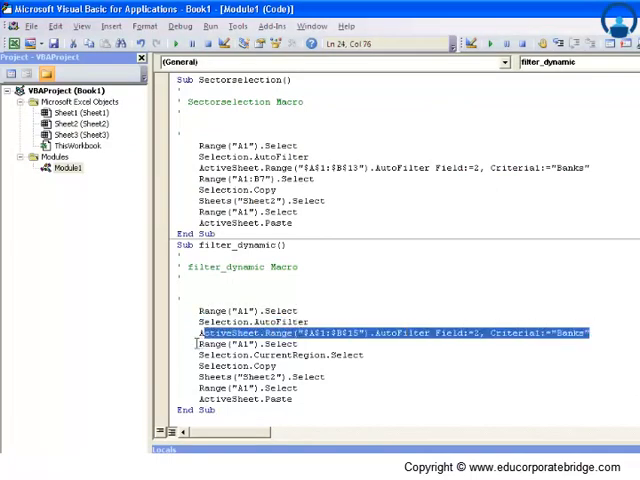
# - Delete the redundant Range("A1").Select line, fix the indent and return to Excel
pyautogui.moveTo(199, 344); pyautogui.dragTo(298, 344)
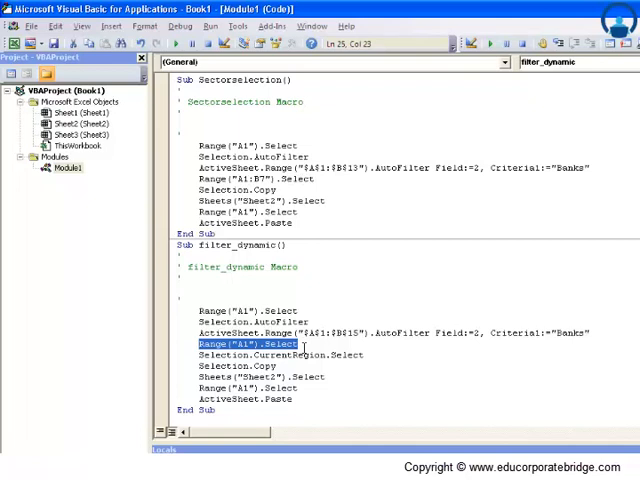
pyautogui.press('Delete')
pyautogui.press('Delete')
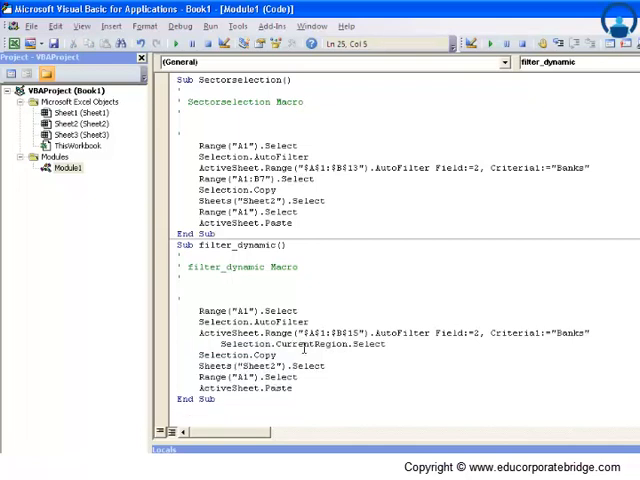
pyautogui.hotkey('shift', 'Home')
pyautogui.press('Delete')
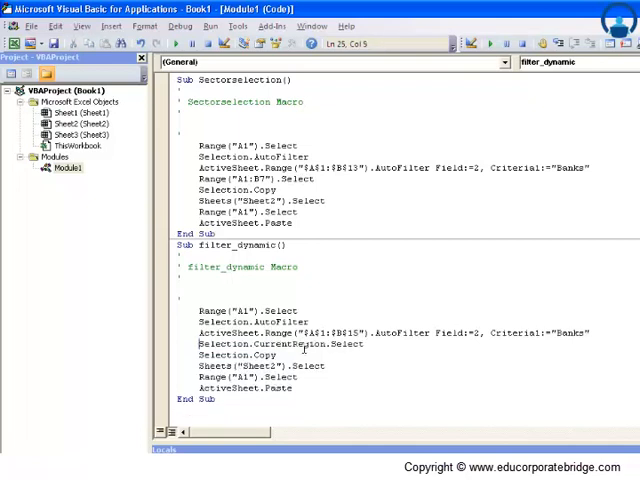
pyautogui.hotkey('alt', 'F11')
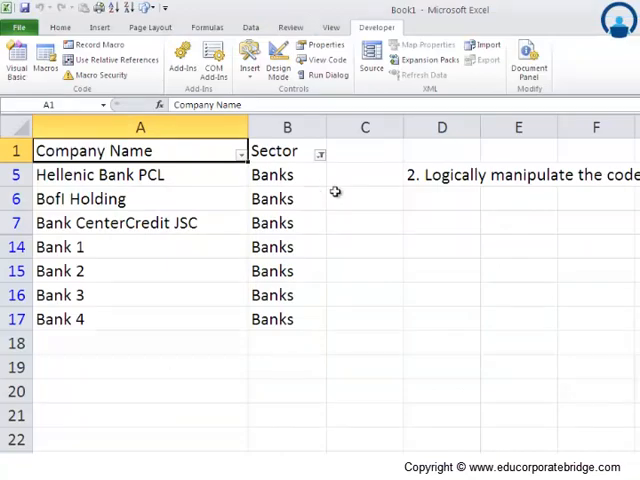
# - Look over the filtered bank rows and select the Company Name header cell A1
pyautogui.click(441, 222)
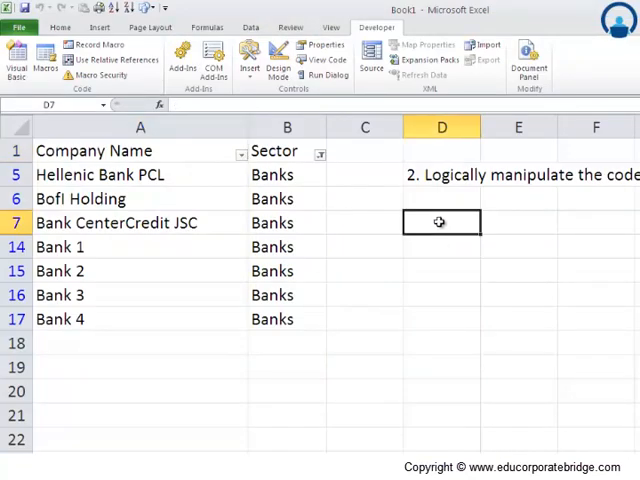
pyautogui.click(155, 152)
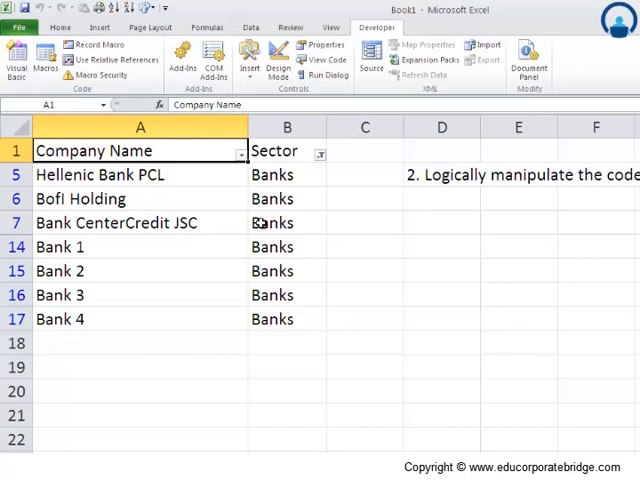
pyautogui.hotkey('alt', 'F11')
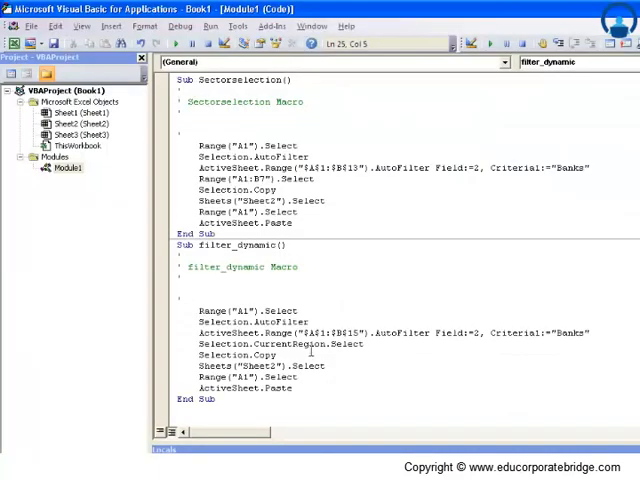